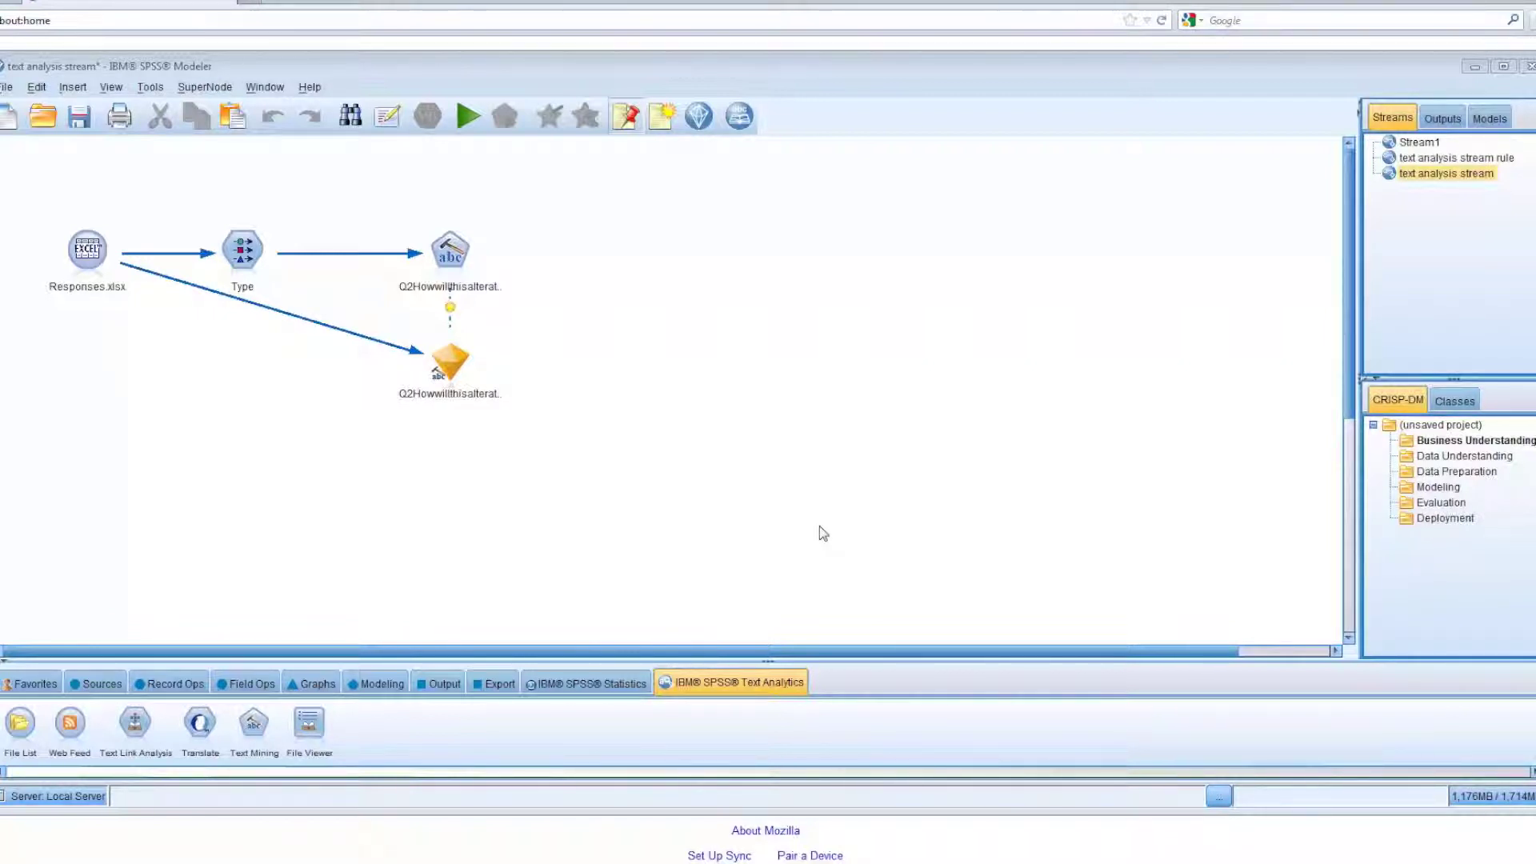
Run the Q2 text mining node with its interactive build mode to launch the workbench session.
{"action": "left_click", "coordinate": [450, 253]}
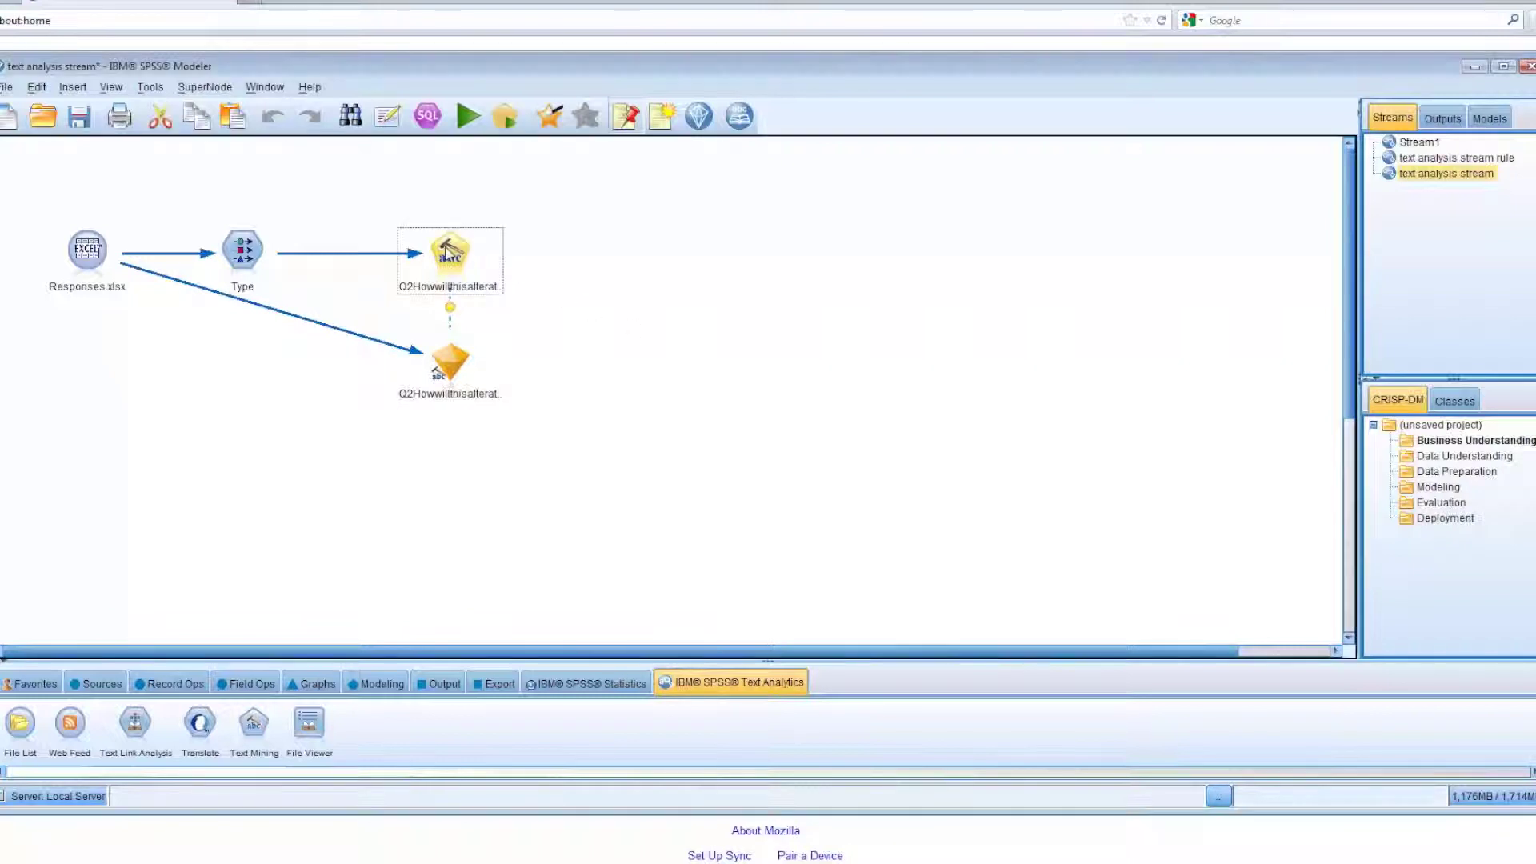
{"action": "double_click", "coordinate": [450, 252]}
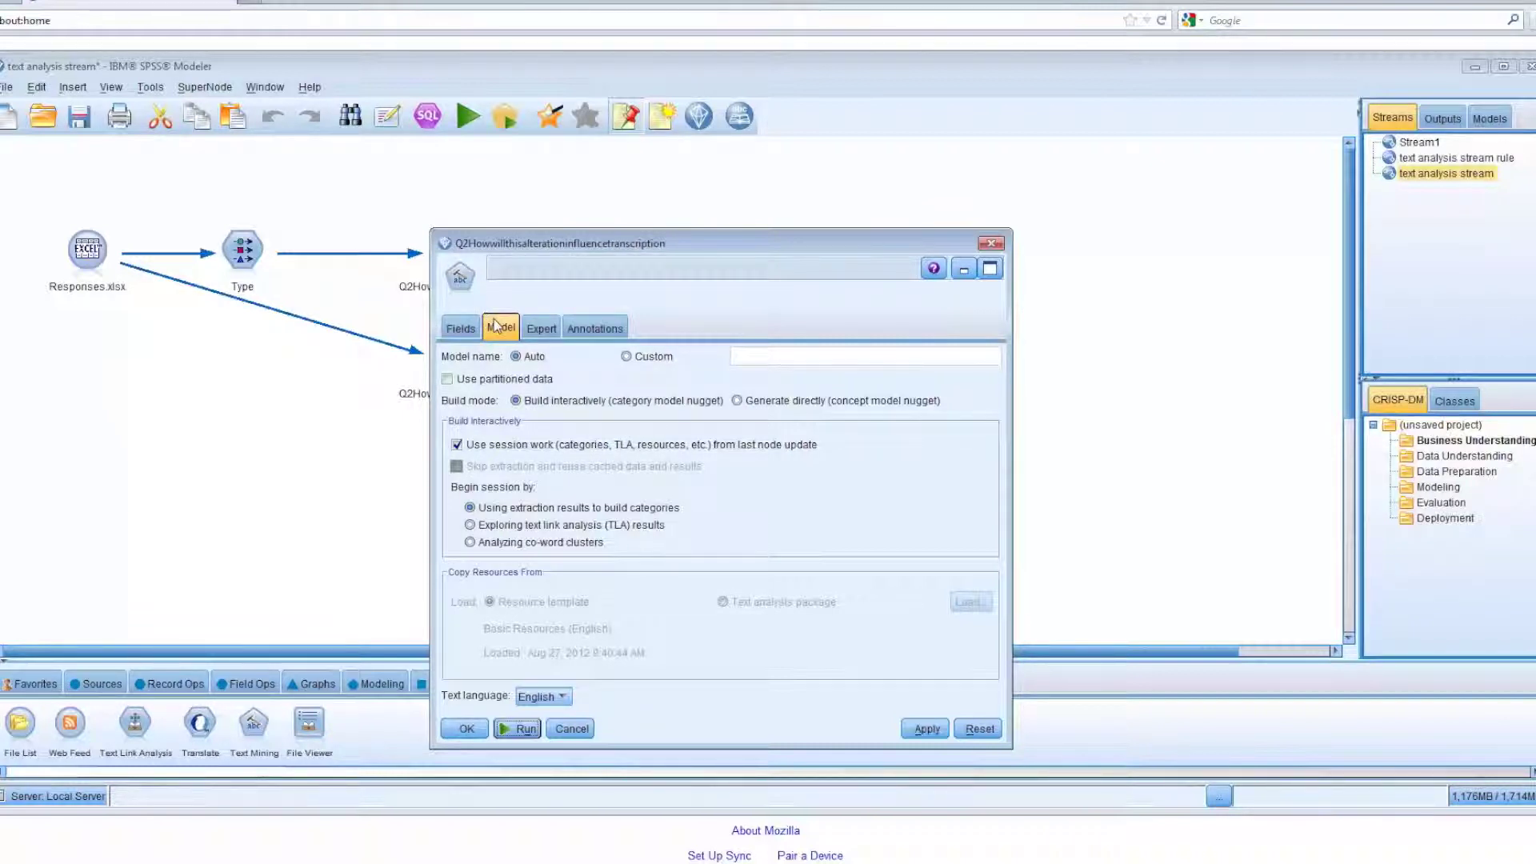
{"action": "left_click", "coordinate": [518, 728]}
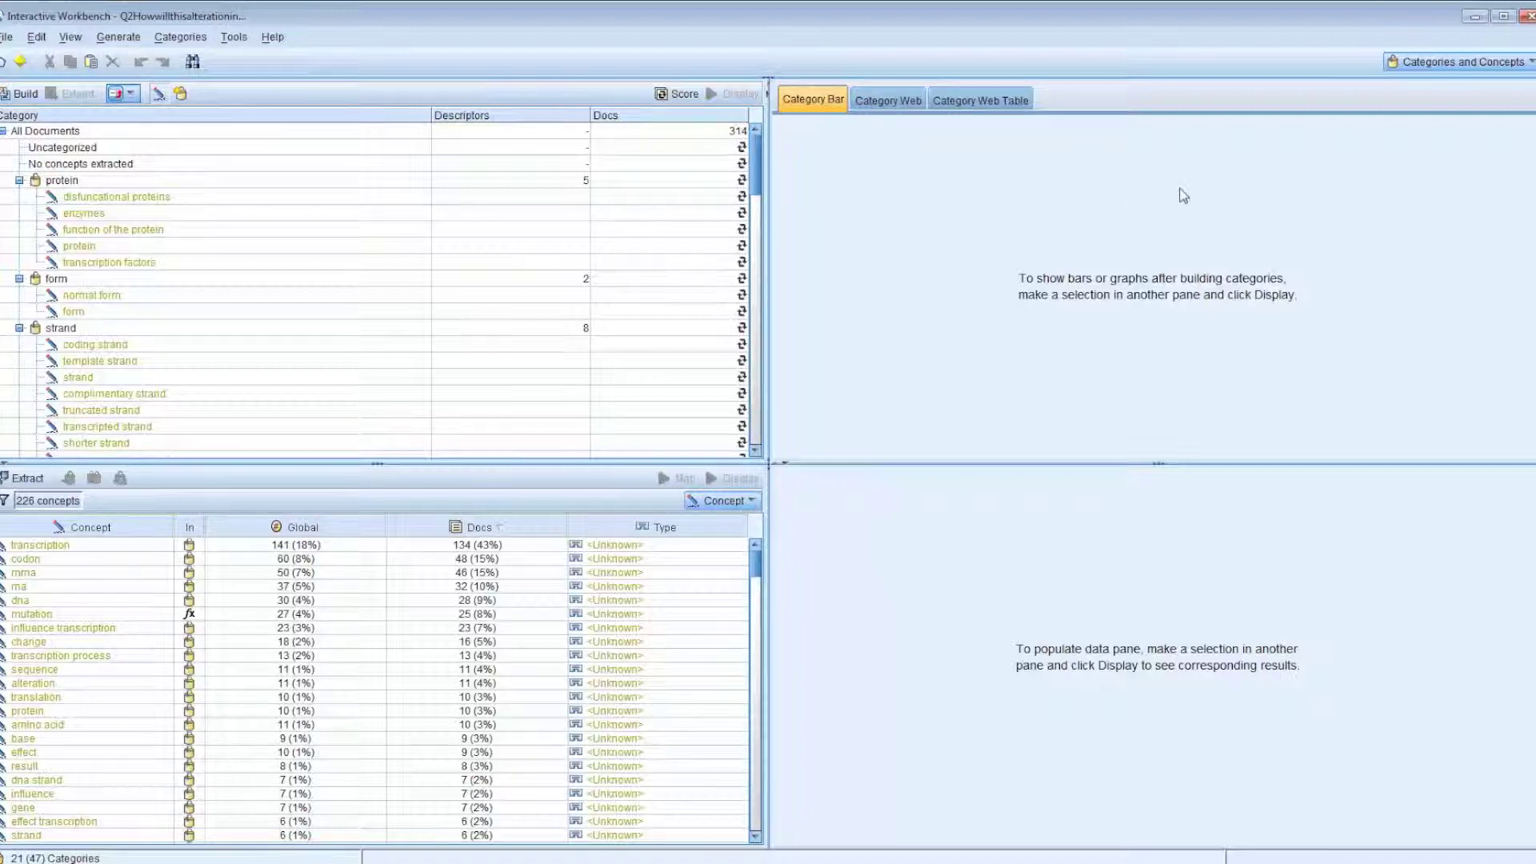
Create a new library named Test Library in the Resource Editor.
{"action": "left_click", "coordinate": [1530, 64]}
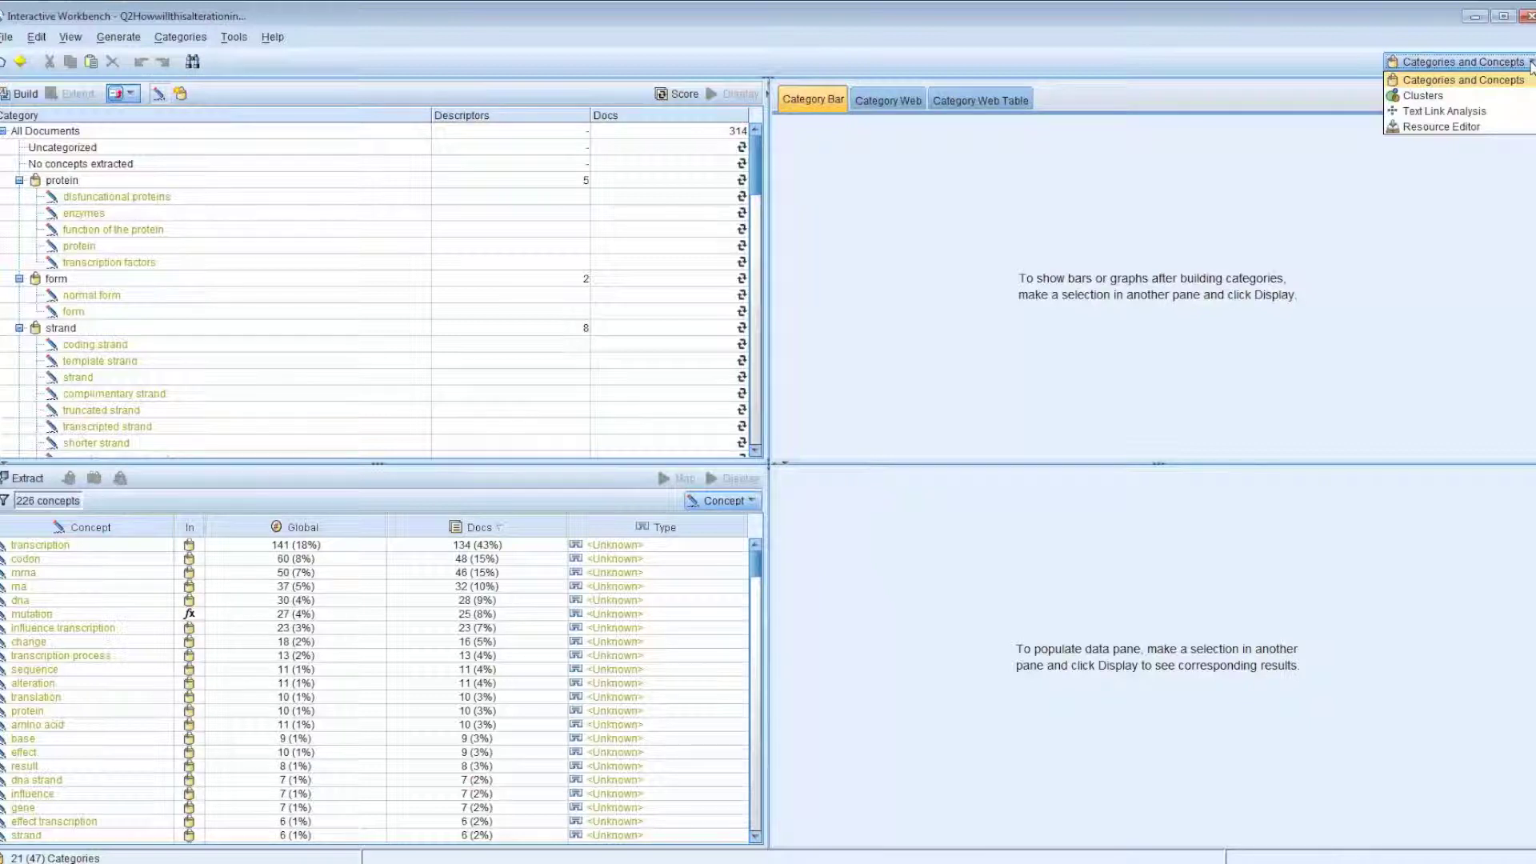
{"action": "left_click", "coordinate": [1470, 128]}
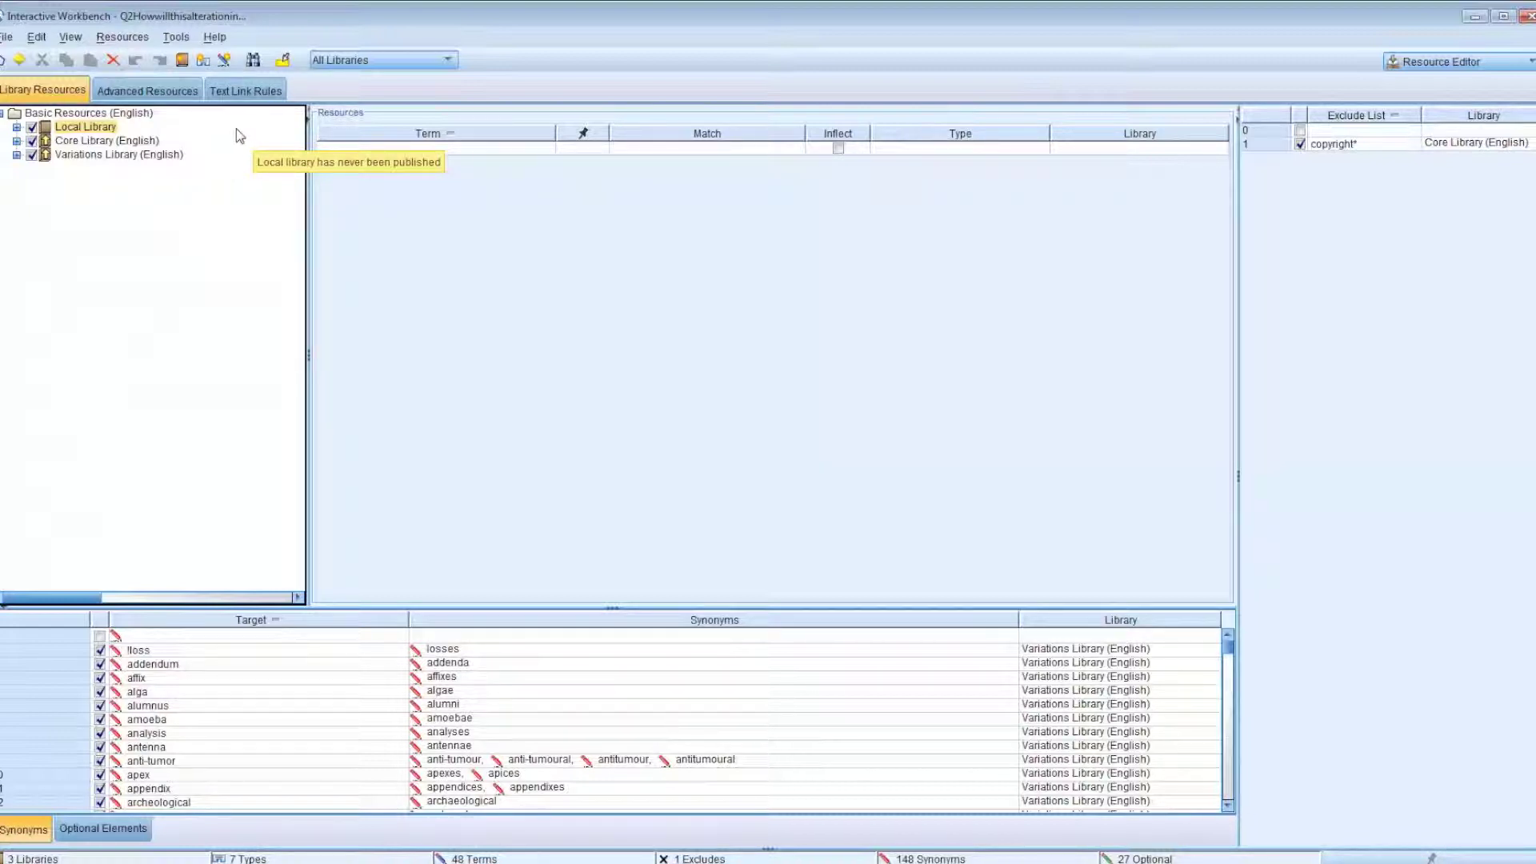
{"action": "left_click", "coordinate": [128, 38]}
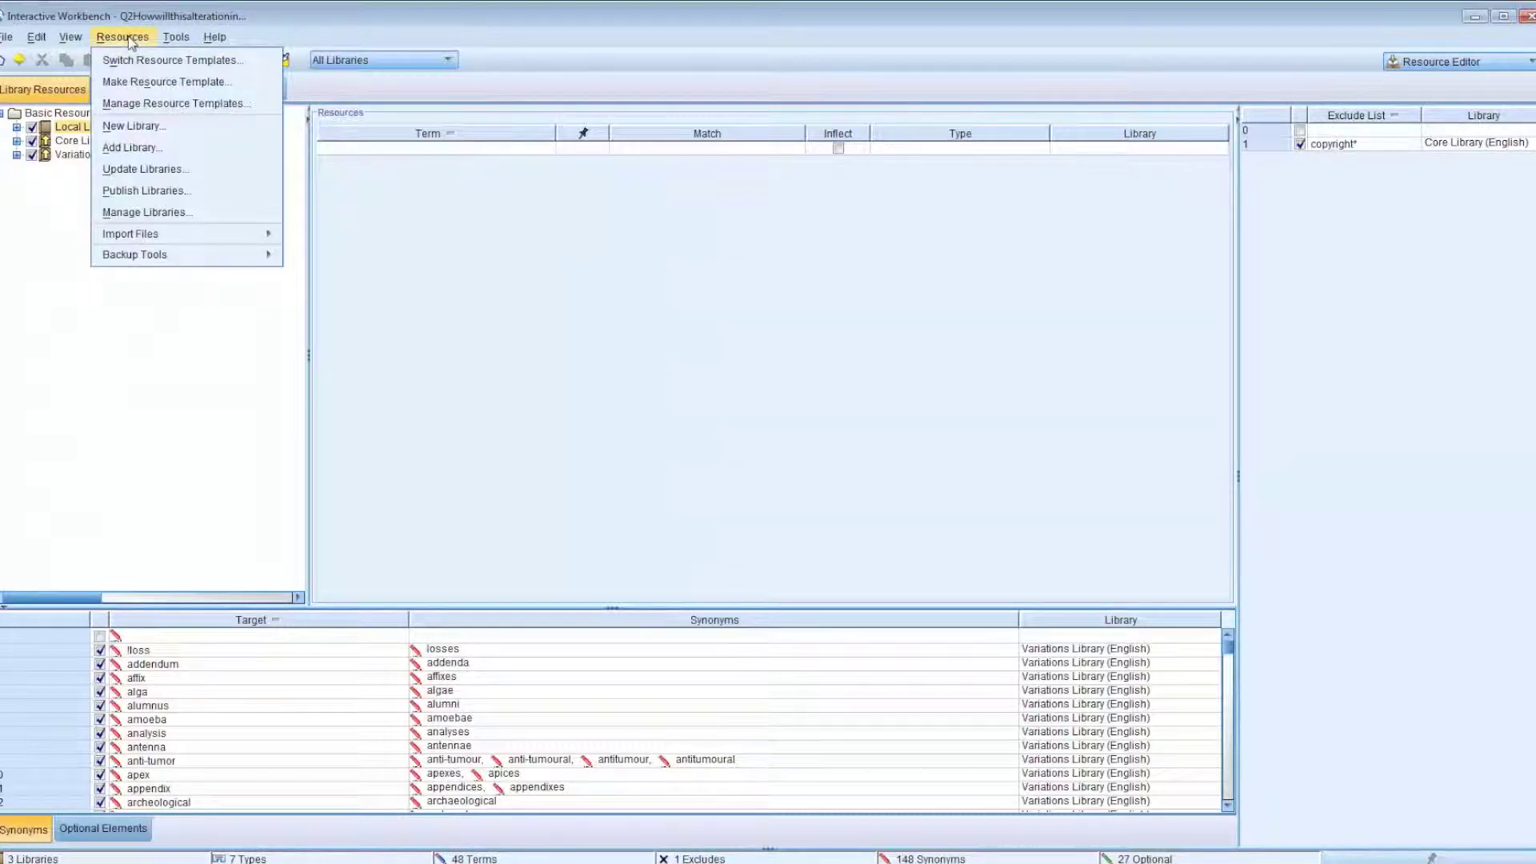
{"action": "left_click", "coordinate": [163, 132]}
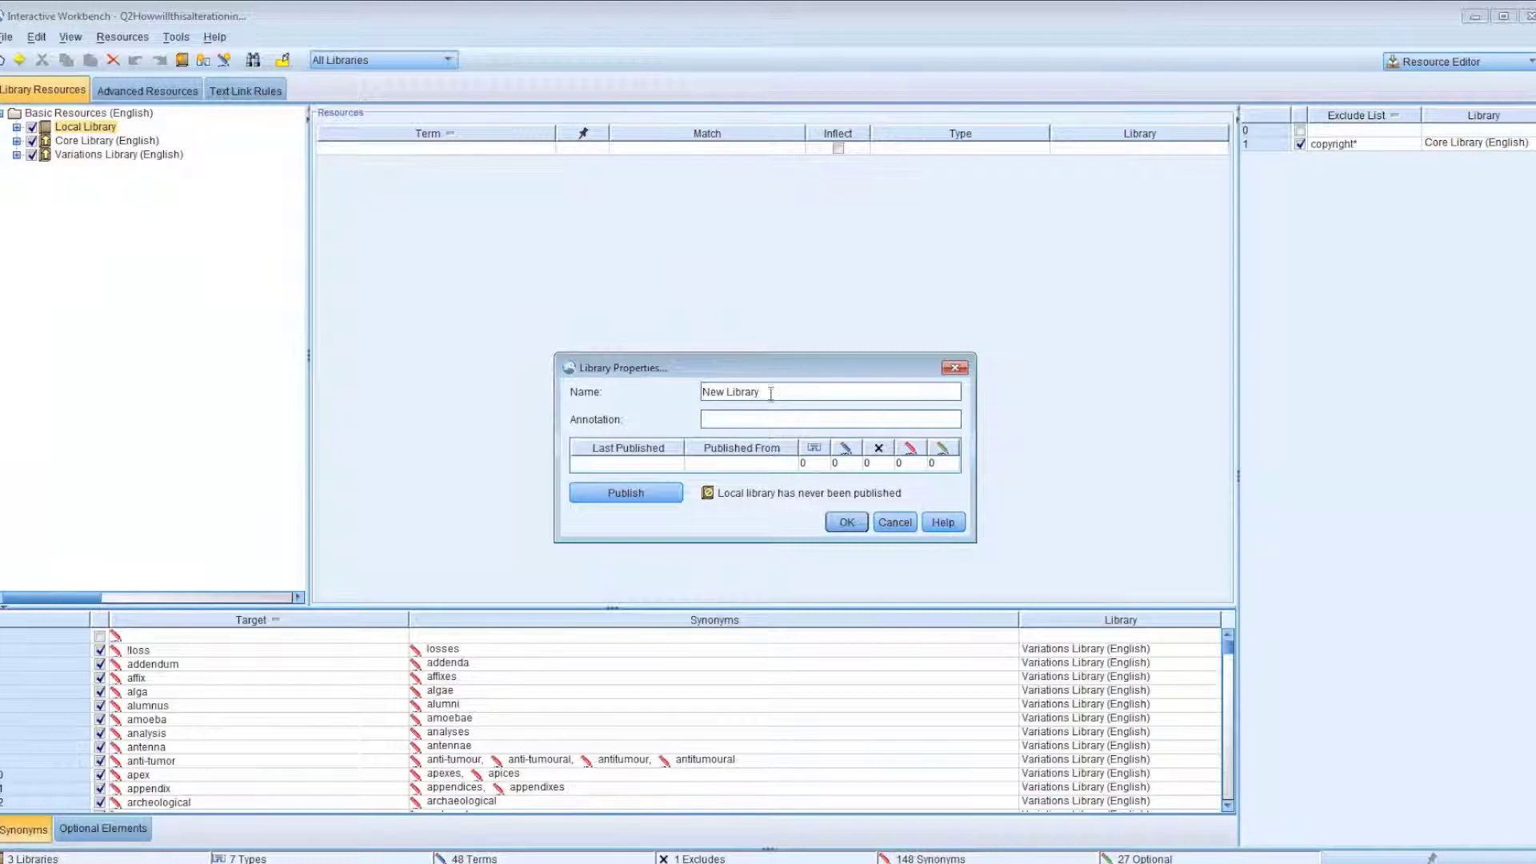
{"action": "left_click_drag", "start_coordinate": [770, 390], "coordinate": [653, 382]}
{"action": "type", "text": "Test Library"}
{"action": "left_click", "coordinate": [862, 523]}
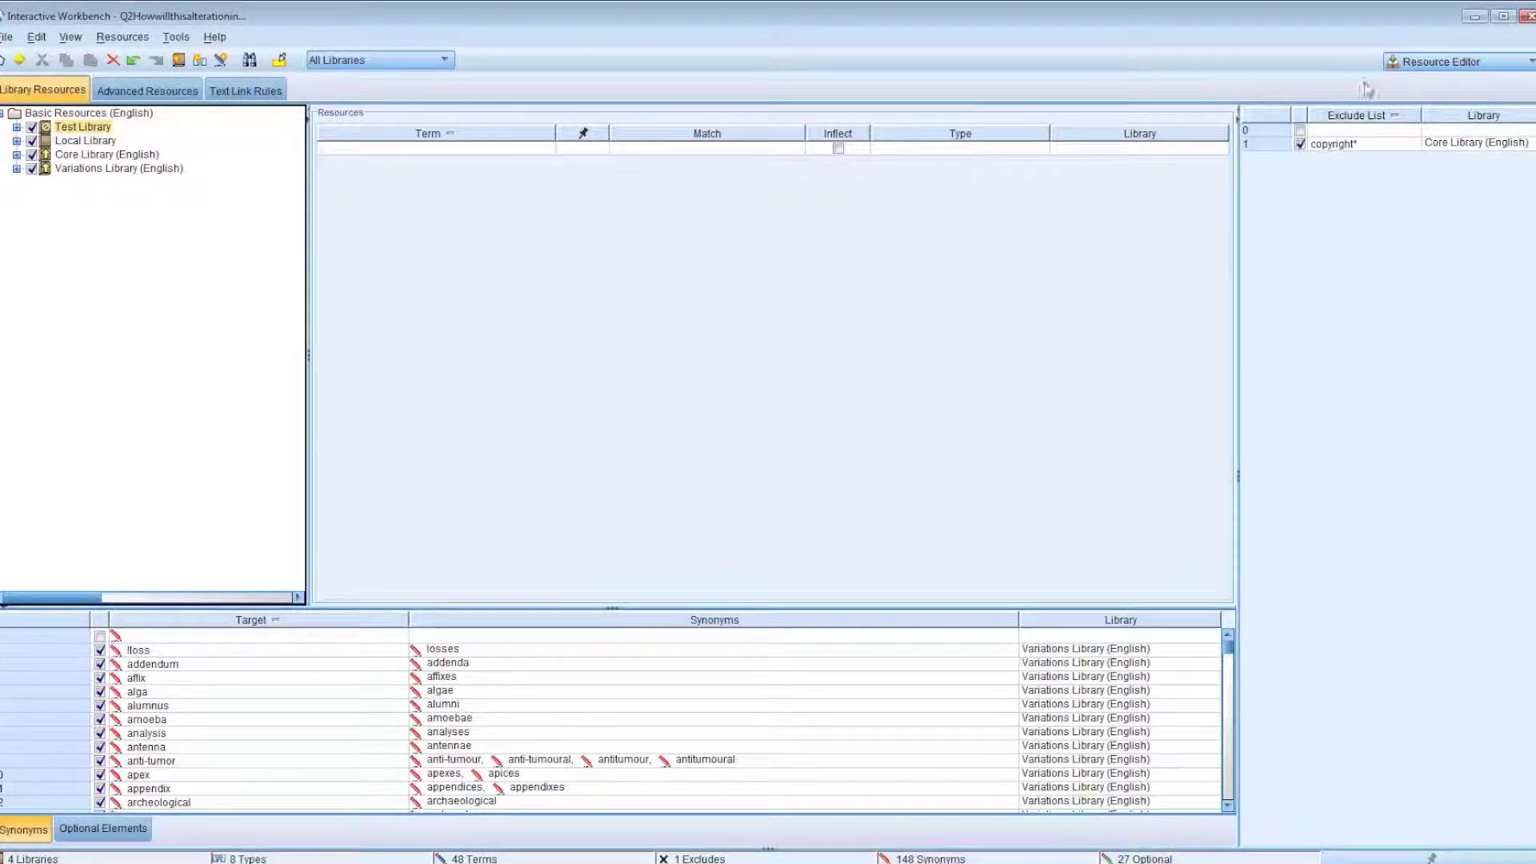
Return to the Categories and Concepts view and re-extract the concepts with the new library included.
{"action": "left_click", "coordinate": [1527, 70]}
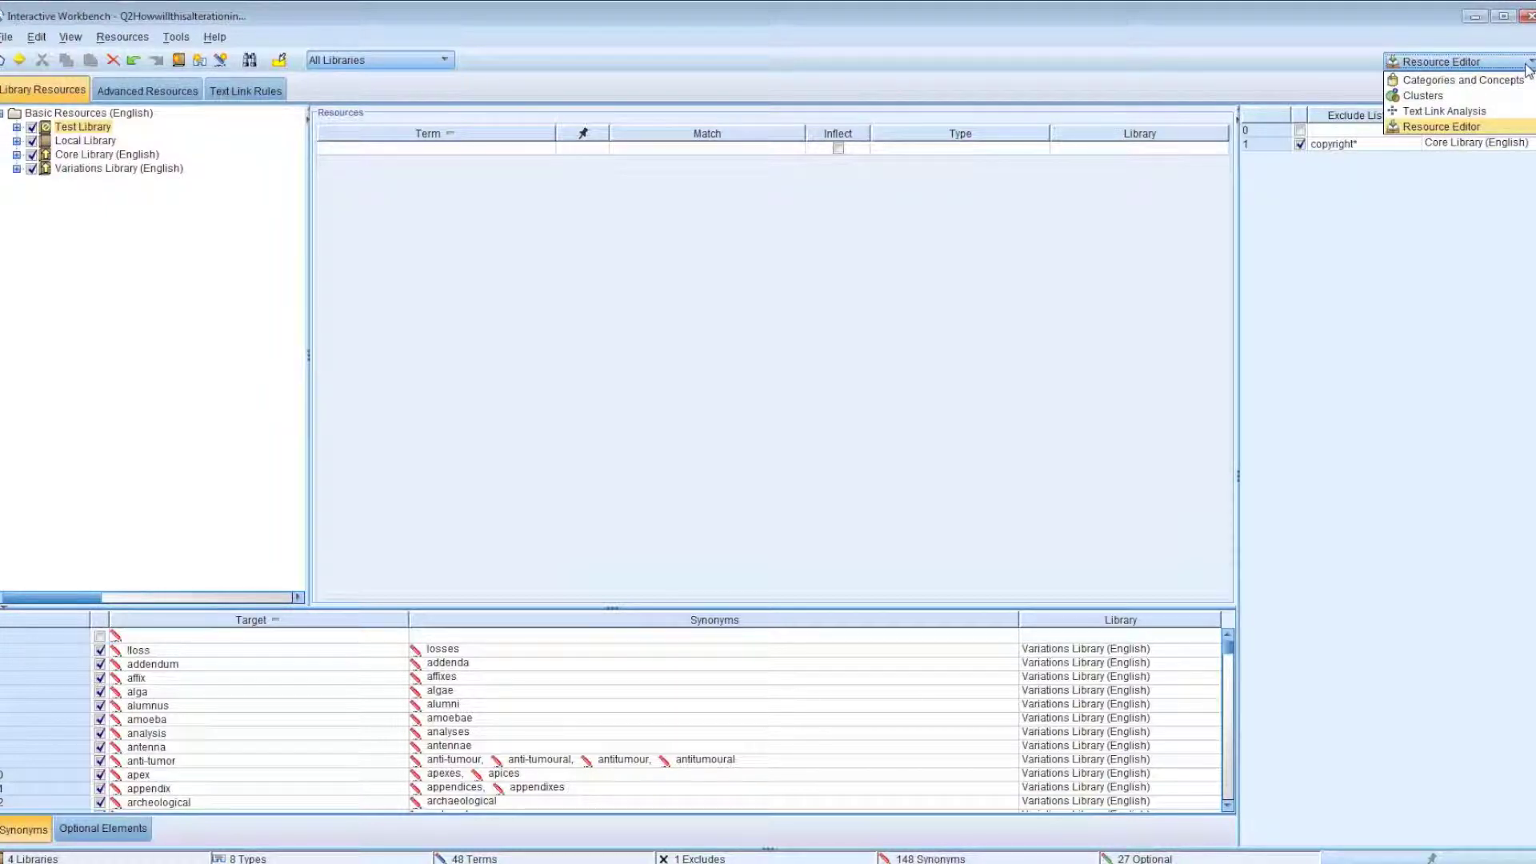
{"action": "left_click", "coordinate": [1510, 80]}
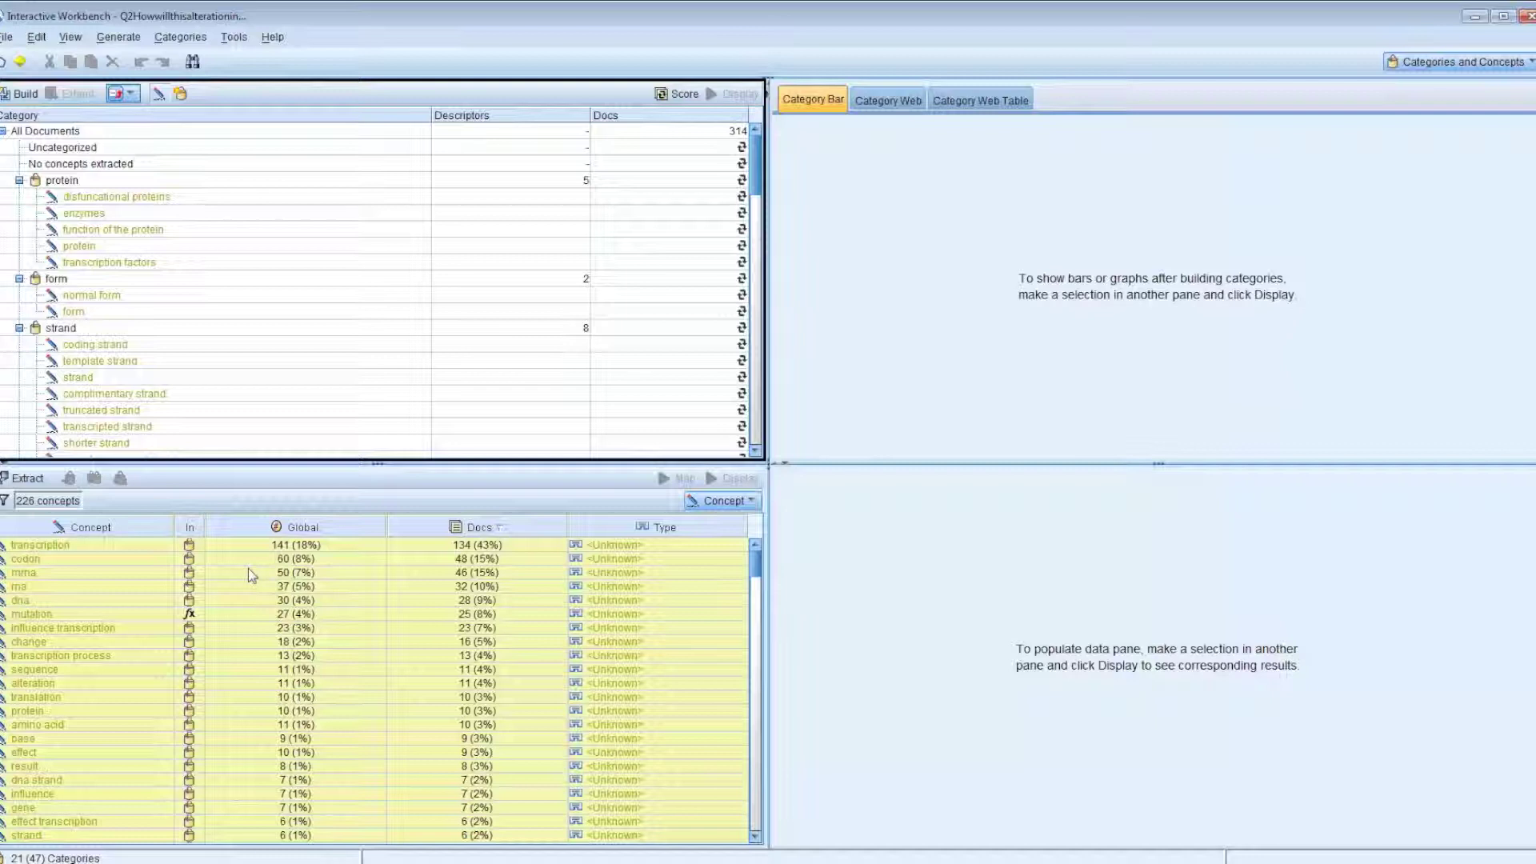
{"action": "left_click", "coordinate": [24, 478]}
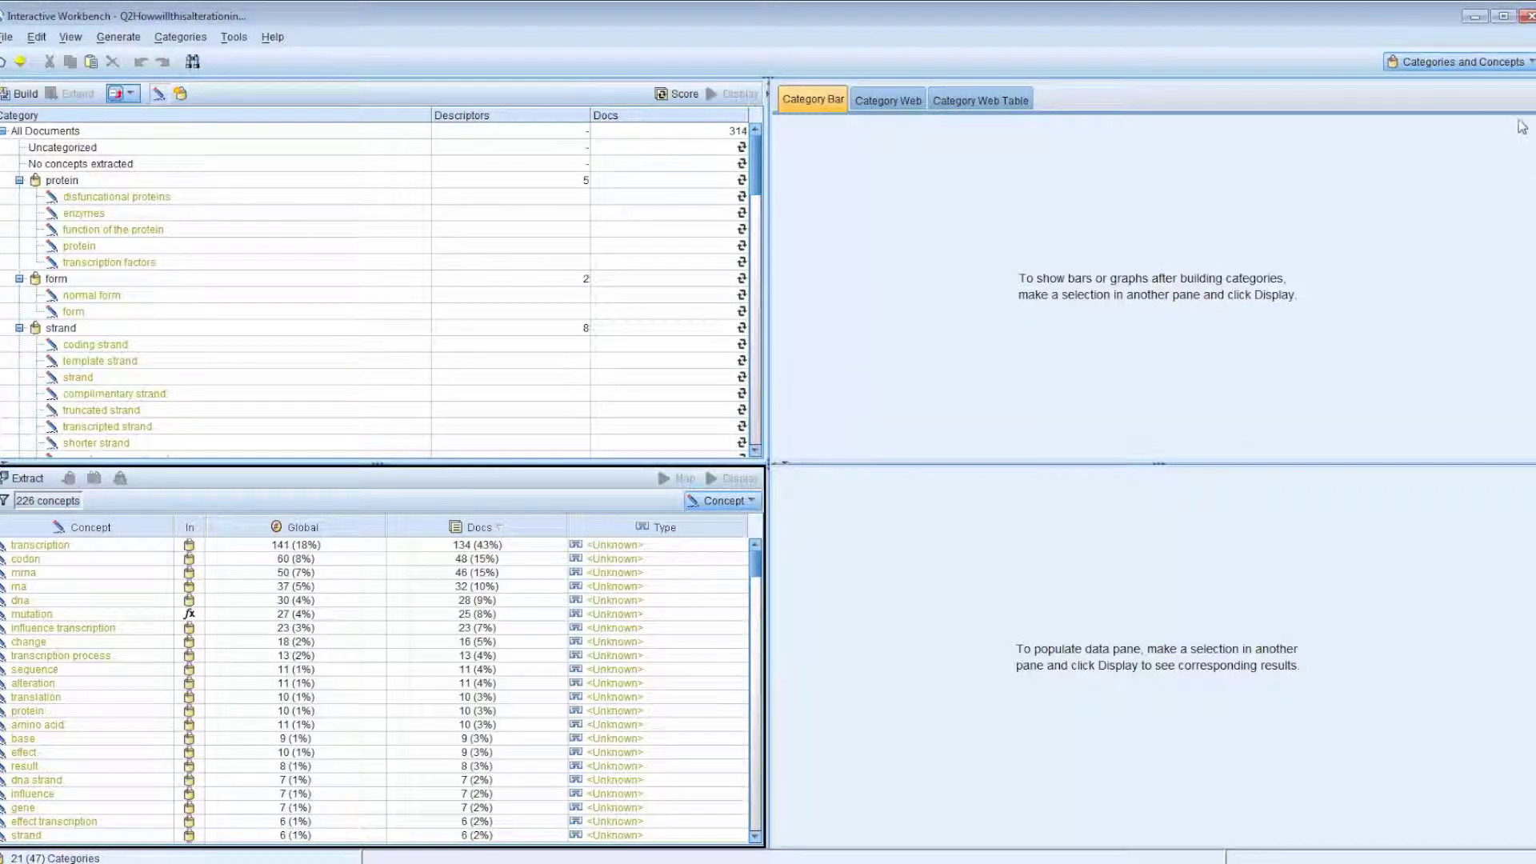
Add the term "transcription" to the Test Library in the Resource Editor.
{"action": "left_click", "coordinate": [1525, 64]}
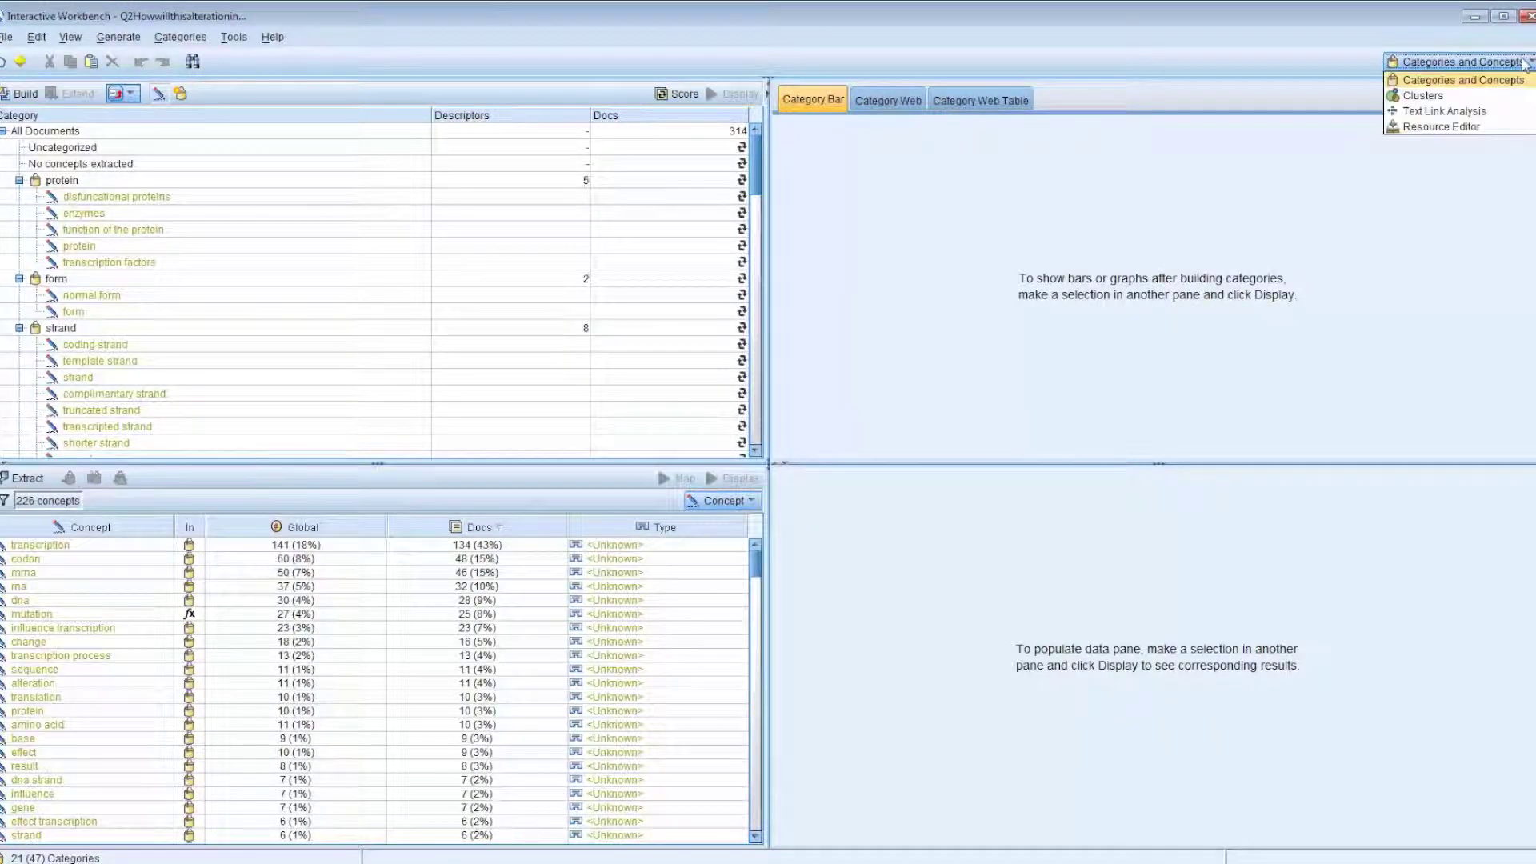
{"action": "left_click", "coordinate": [1466, 127]}
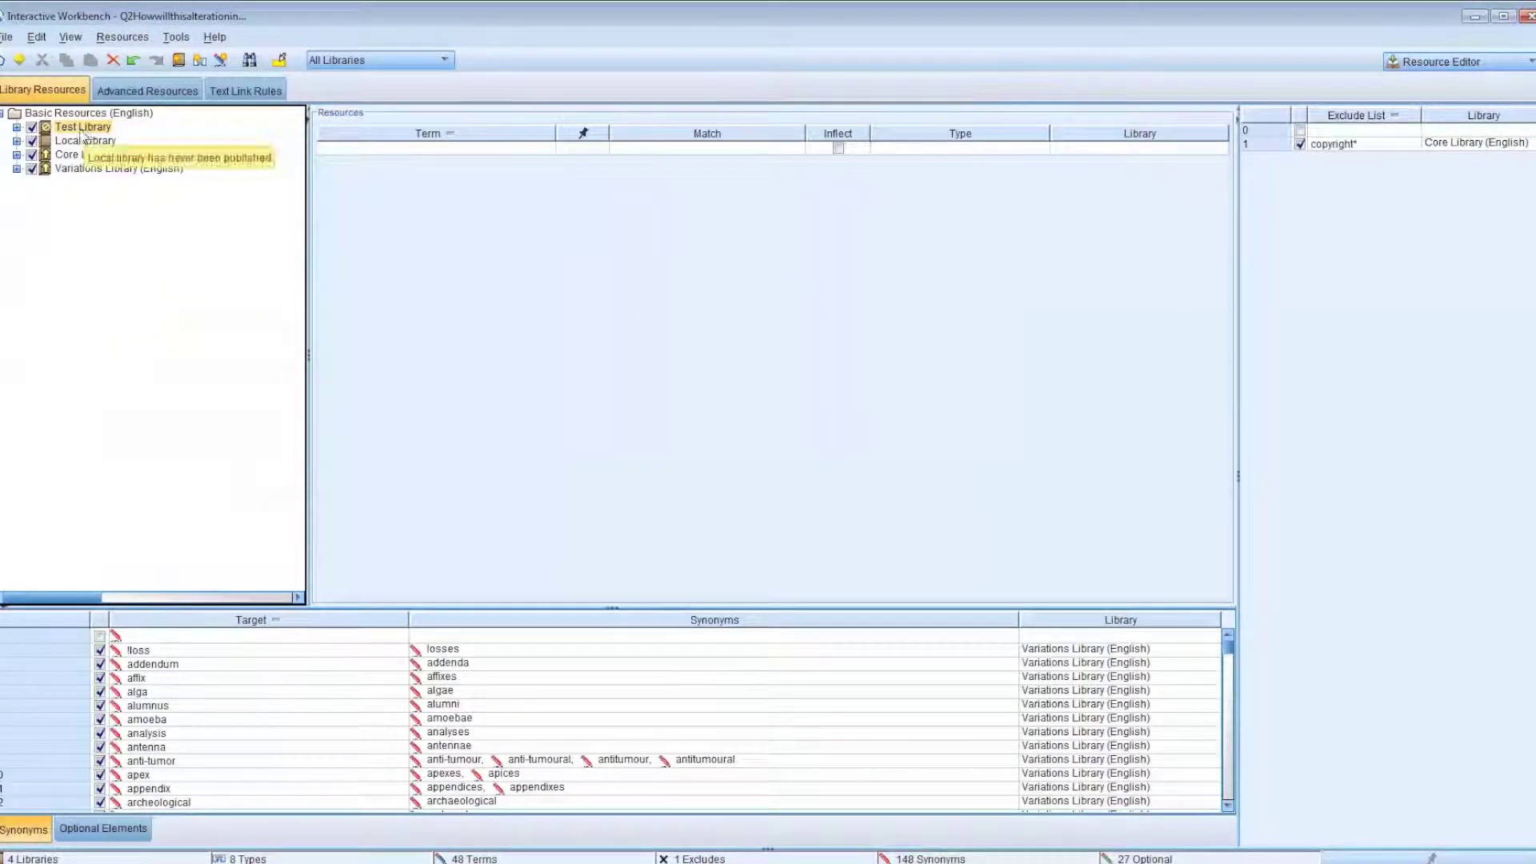
{"action": "left_click", "coordinate": [394, 155]}
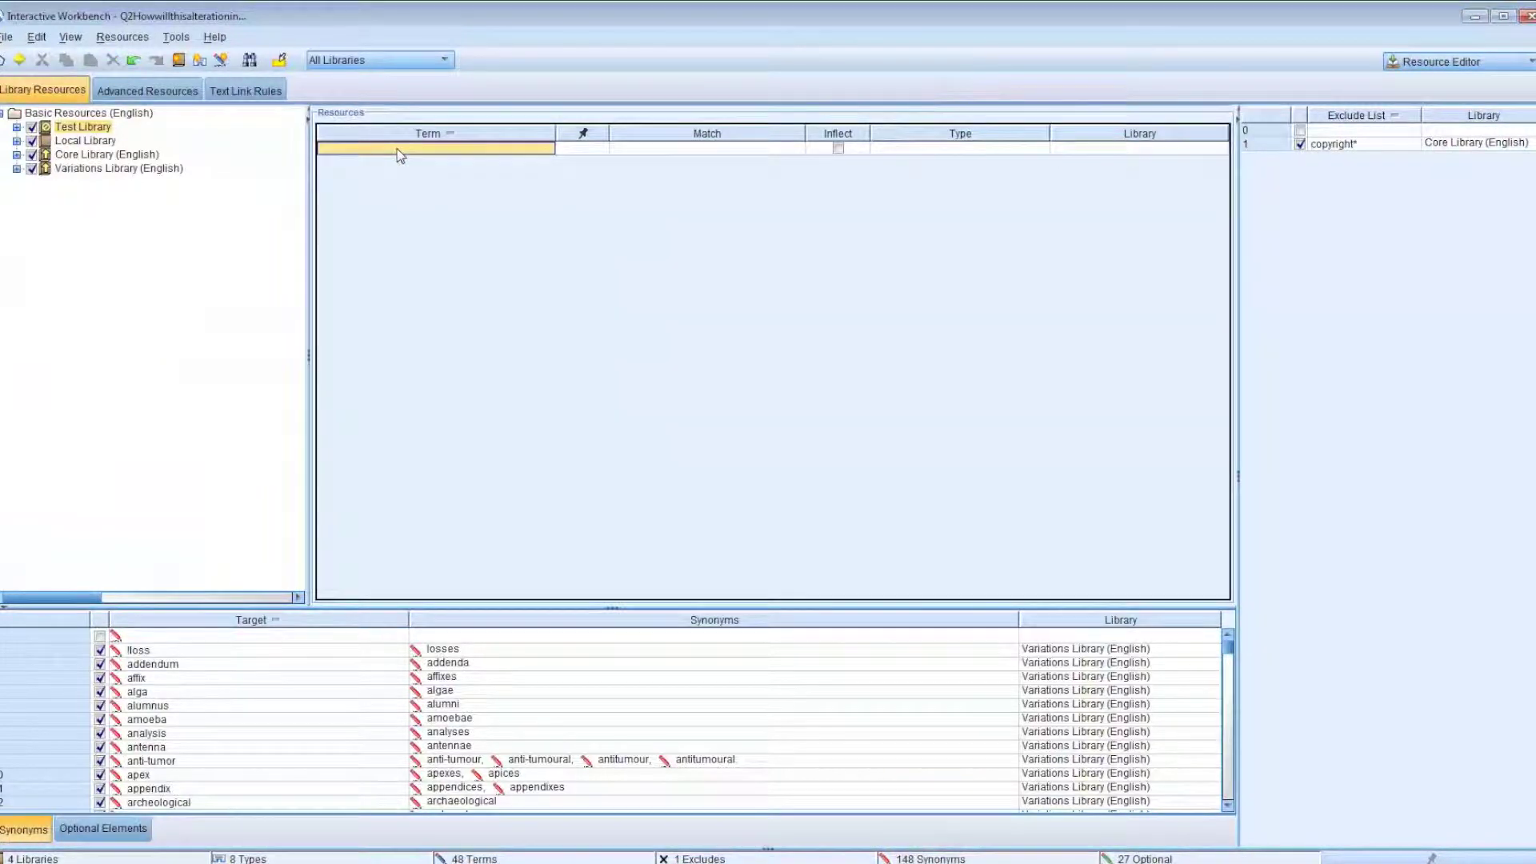
{"action": "double_click", "coordinate": [400, 152]}
{"action": "type", "text": "trans"}
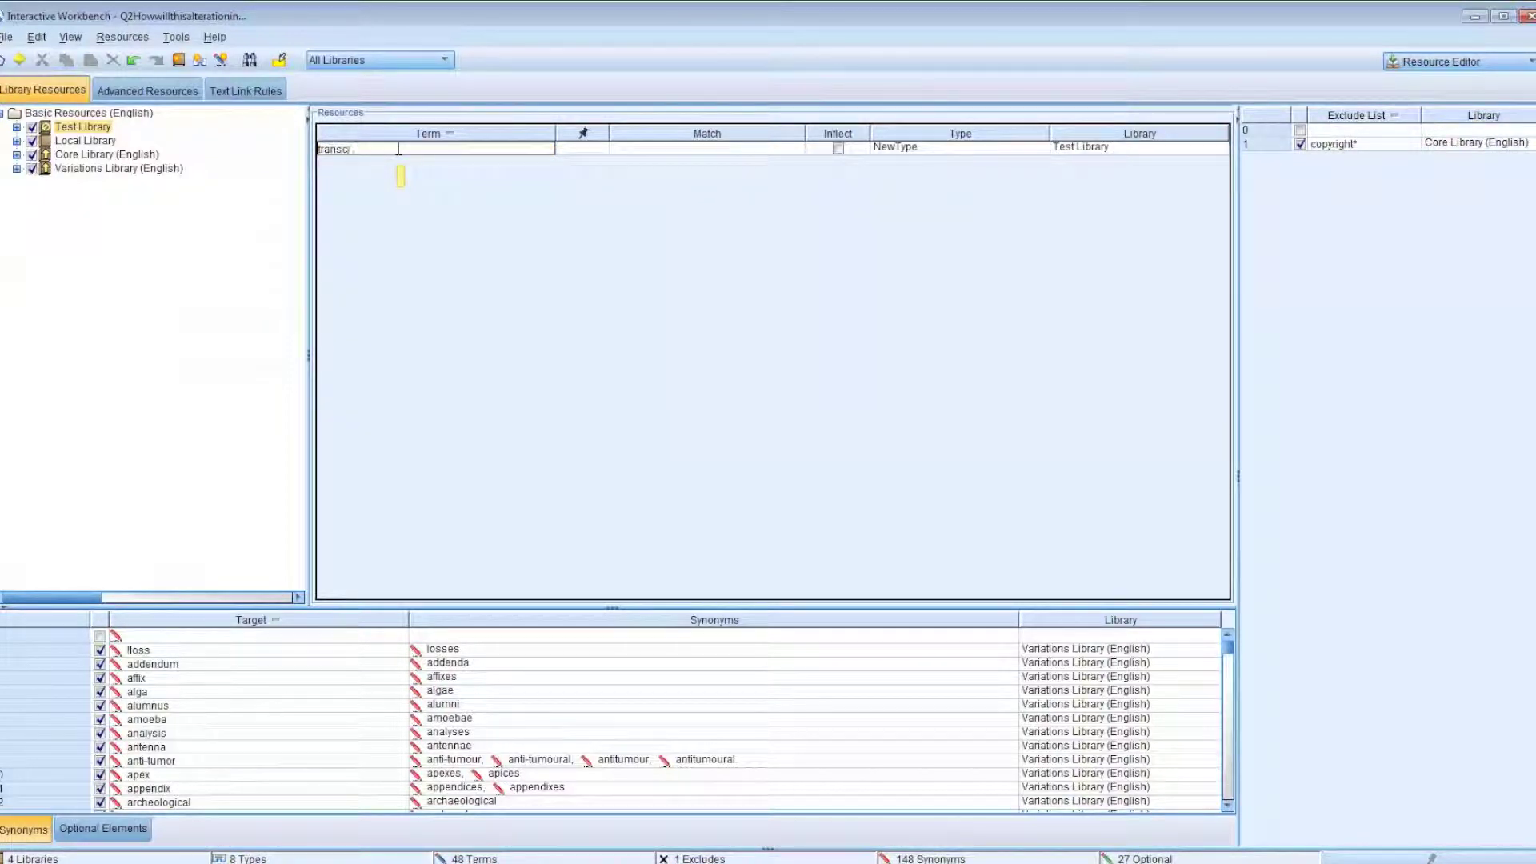
{"action": "type", "text": "cription"}
{"action": "key", "text": "Return"}
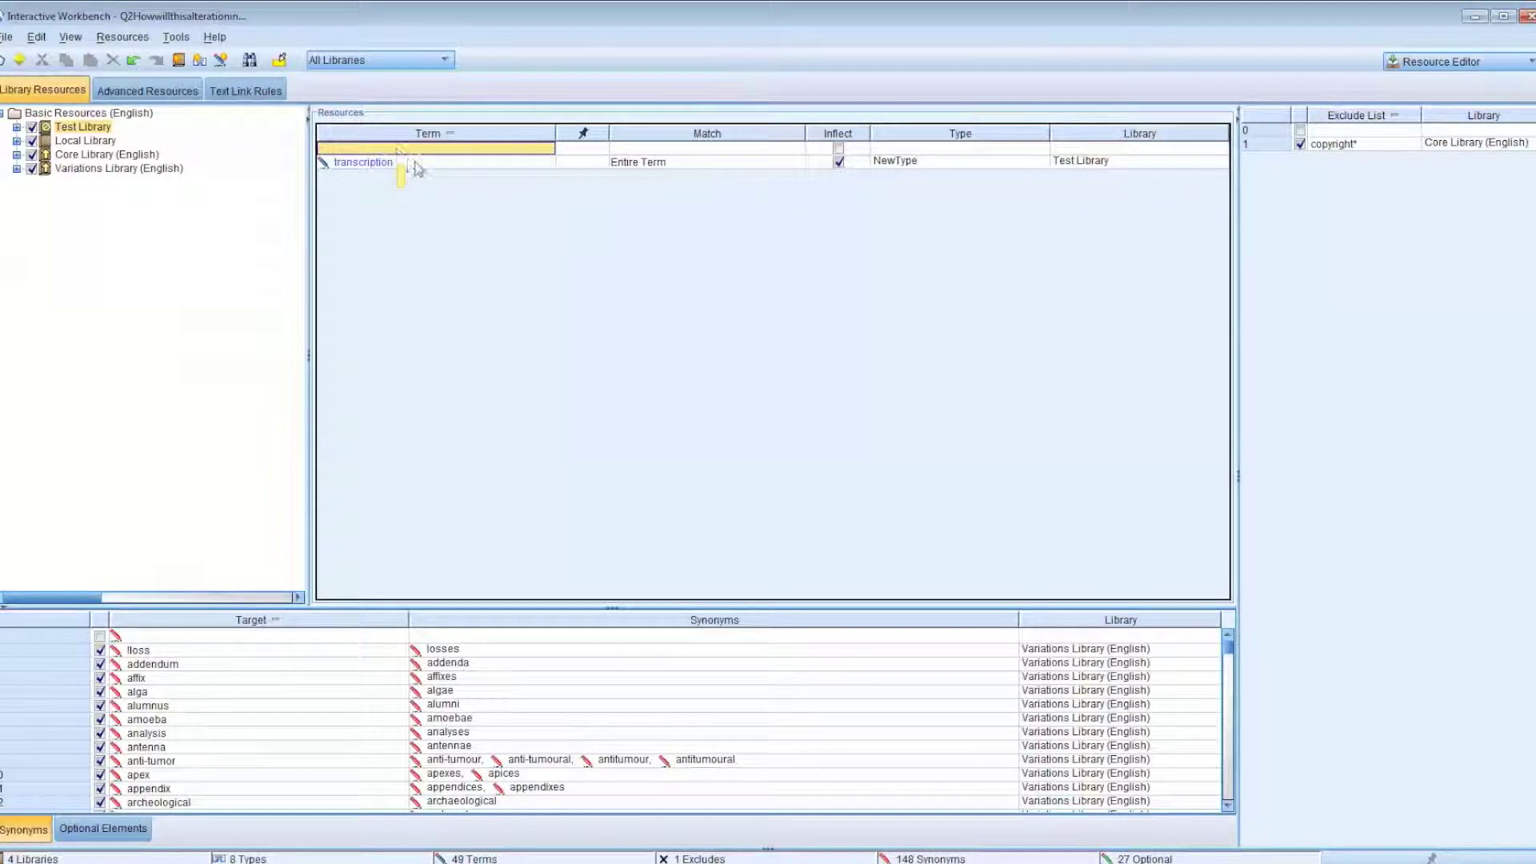
Set the match option of the term "transcription" to Entire (no compounds).
{"action": "left_click", "coordinate": [421, 164]}
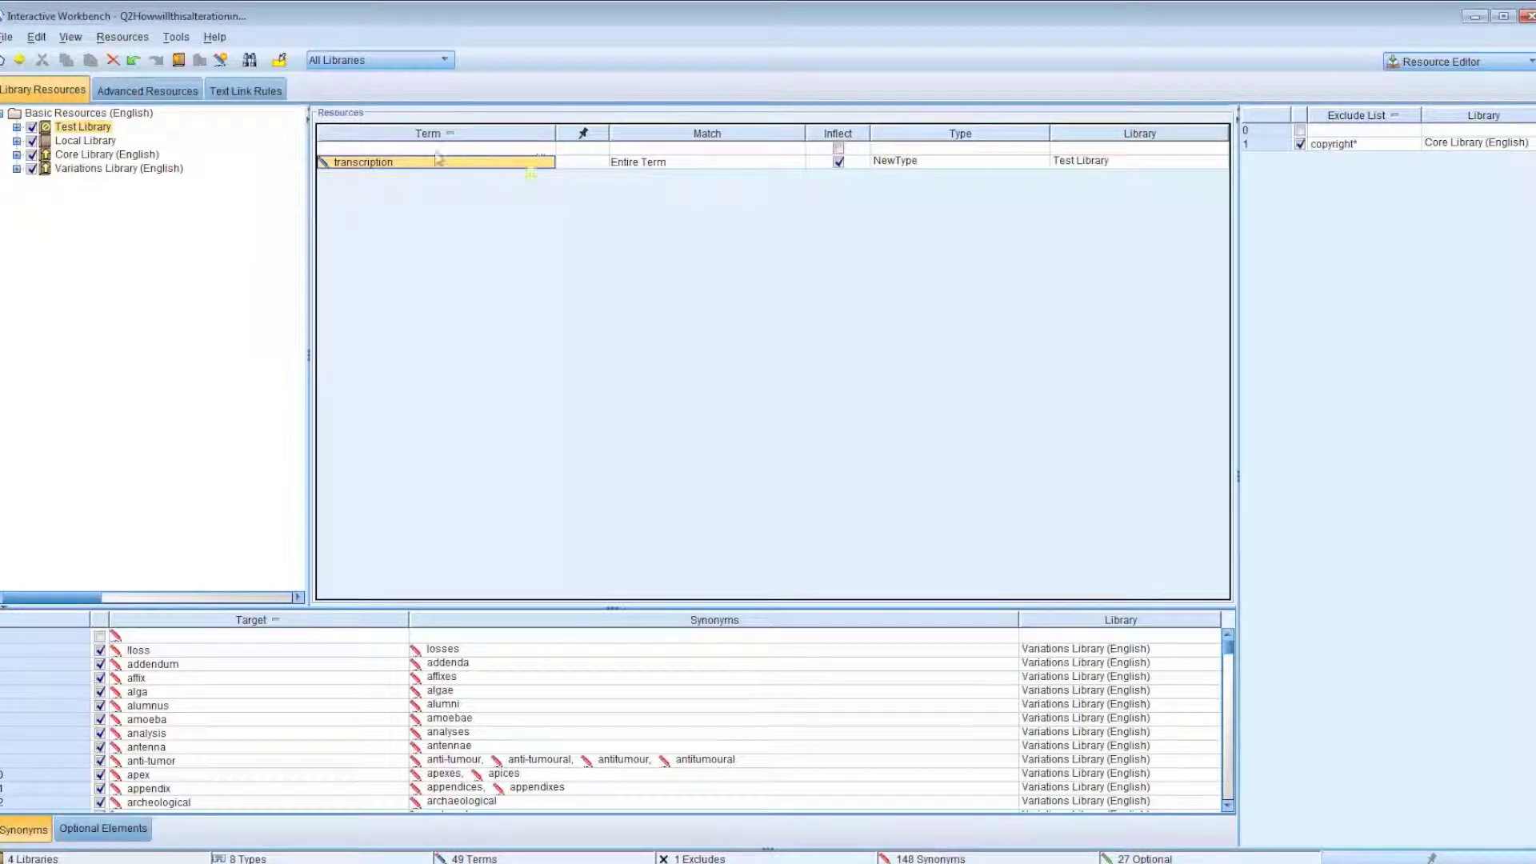
{"action": "left_click", "coordinate": [691, 169]}
{"action": "left_click", "coordinate": [688, 161]}
{"action": "left_click", "coordinate": [687, 173]}
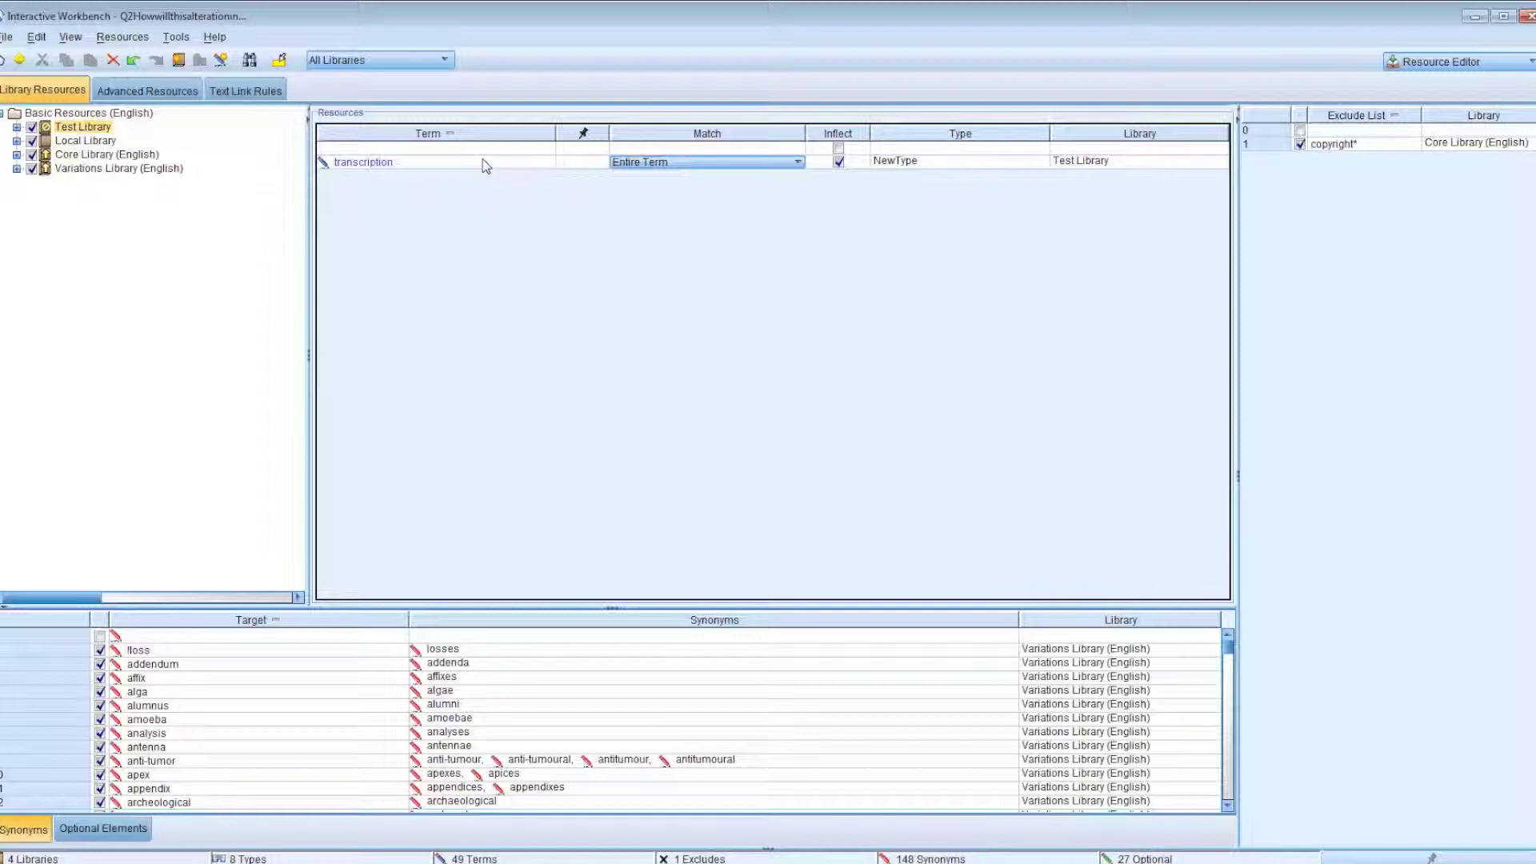
{"action": "left_click", "coordinate": [684, 163]}
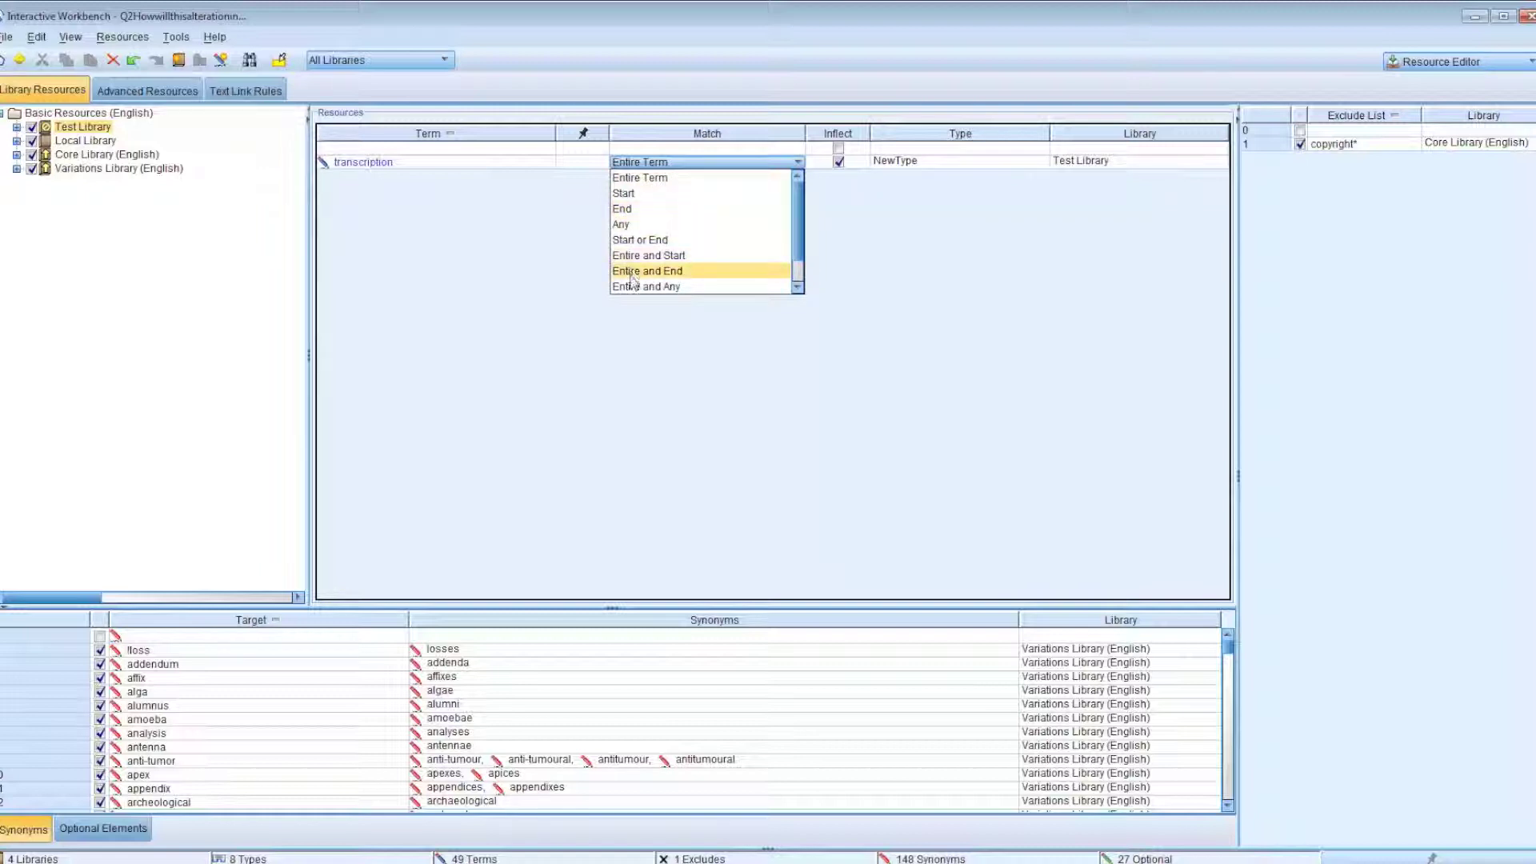
{"action": "left_click_drag", "start_coordinate": [798, 188], "coordinate": [797, 247]}
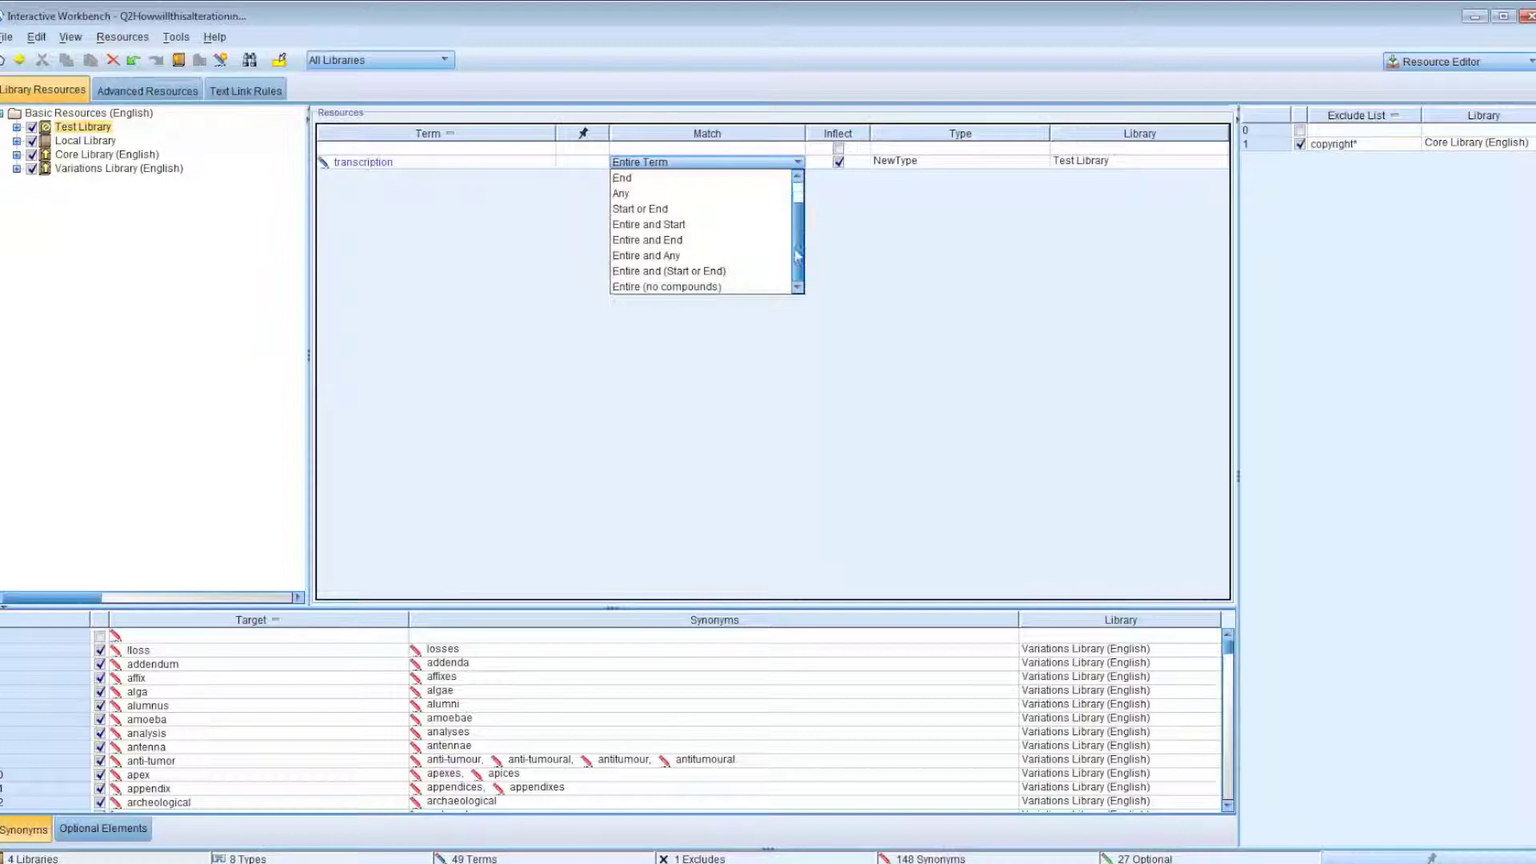
{"action": "left_click", "coordinate": [698, 285]}
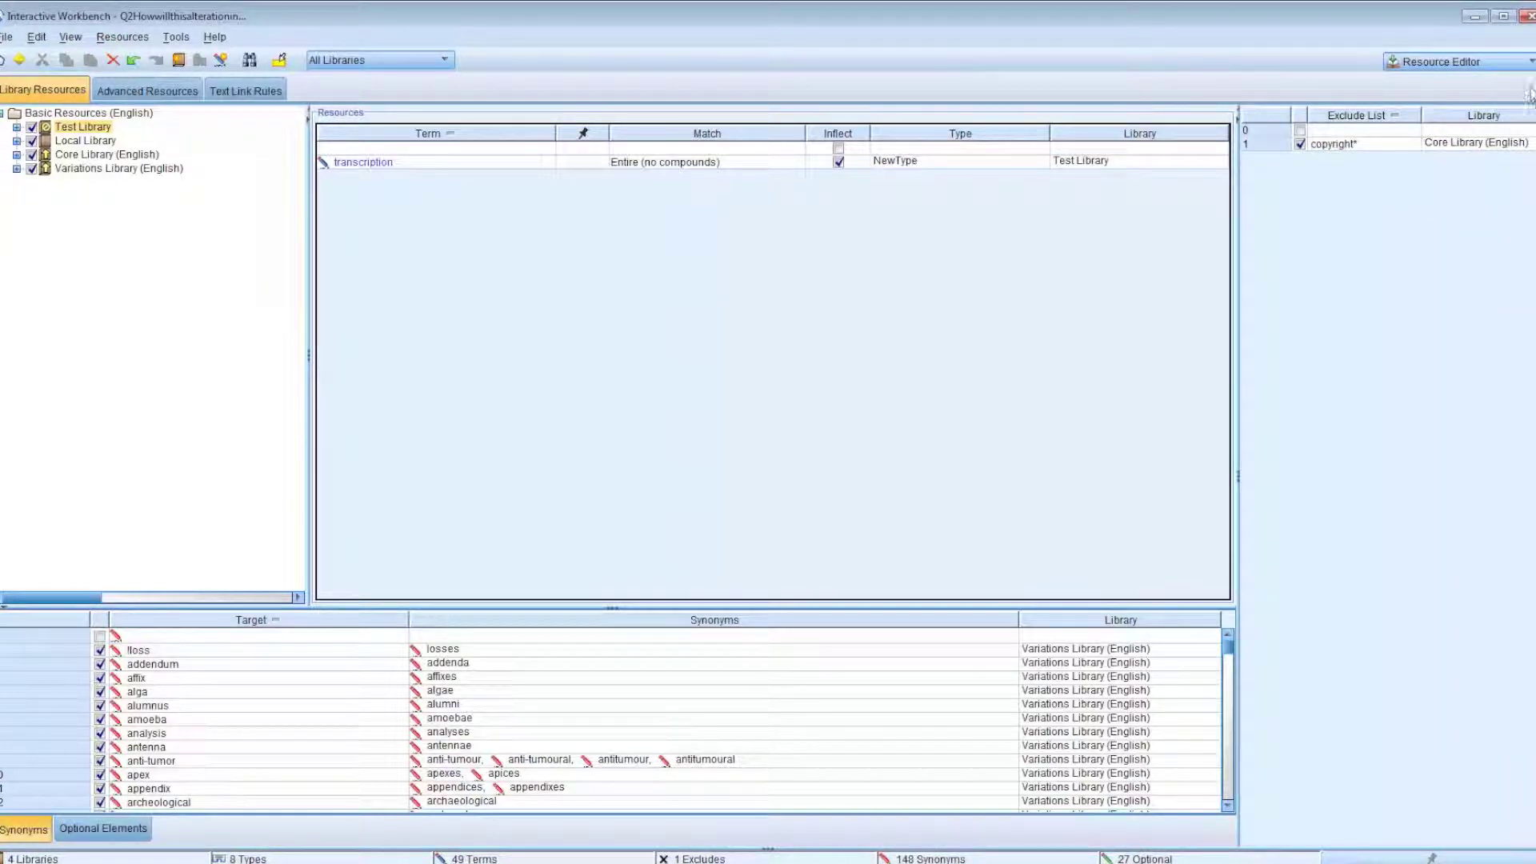
Re-extract the concepts in the Categories and Concepts view using the "transcription" term and examine its entry.
{"action": "left_click", "coordinate": [1530, 62]}
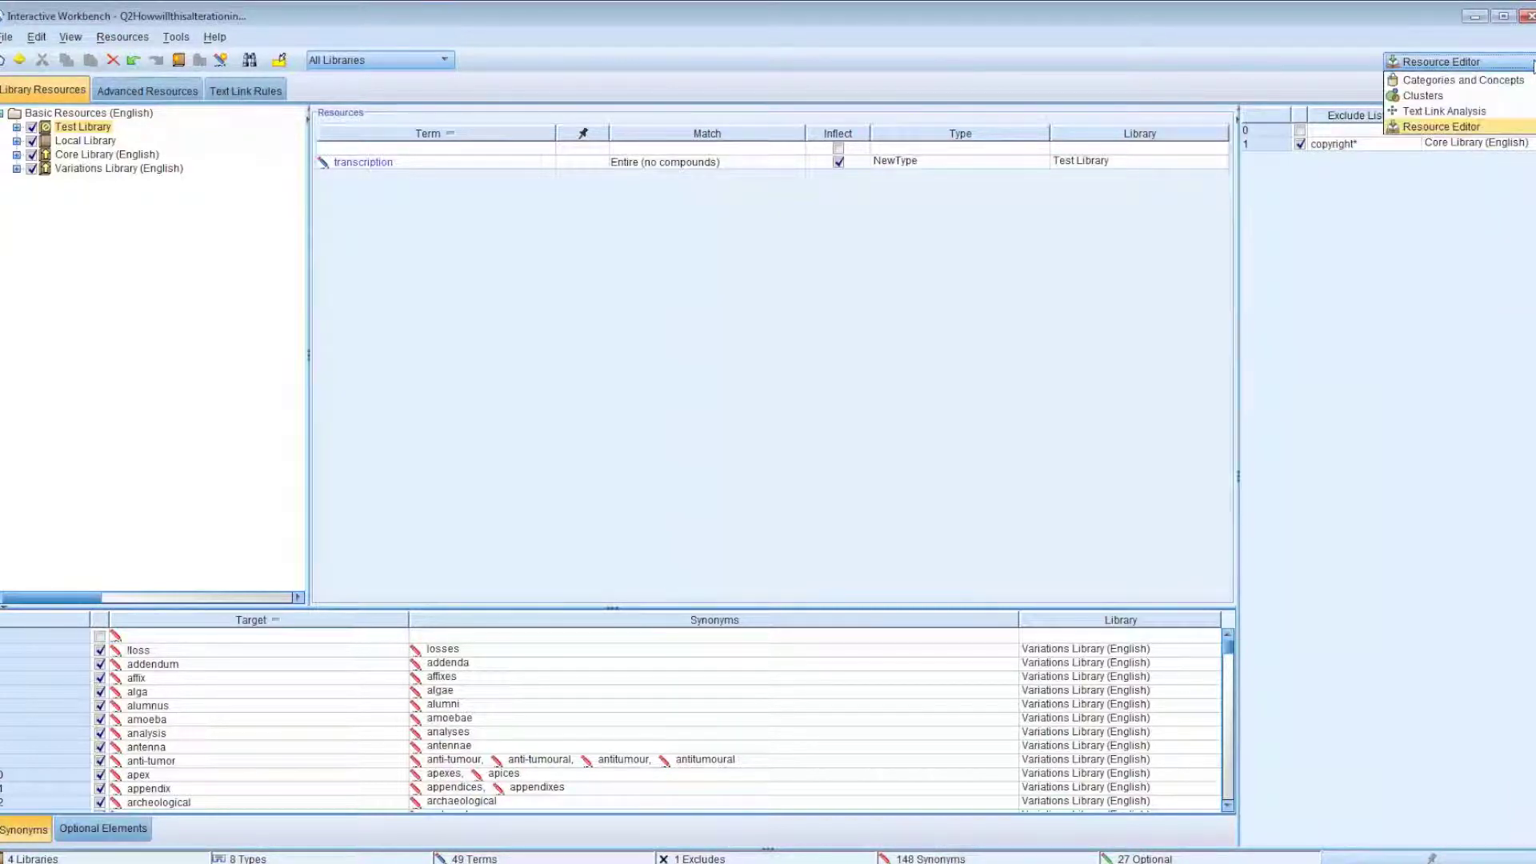
{"action": "left_click", "coordinate": [1489, 85]}
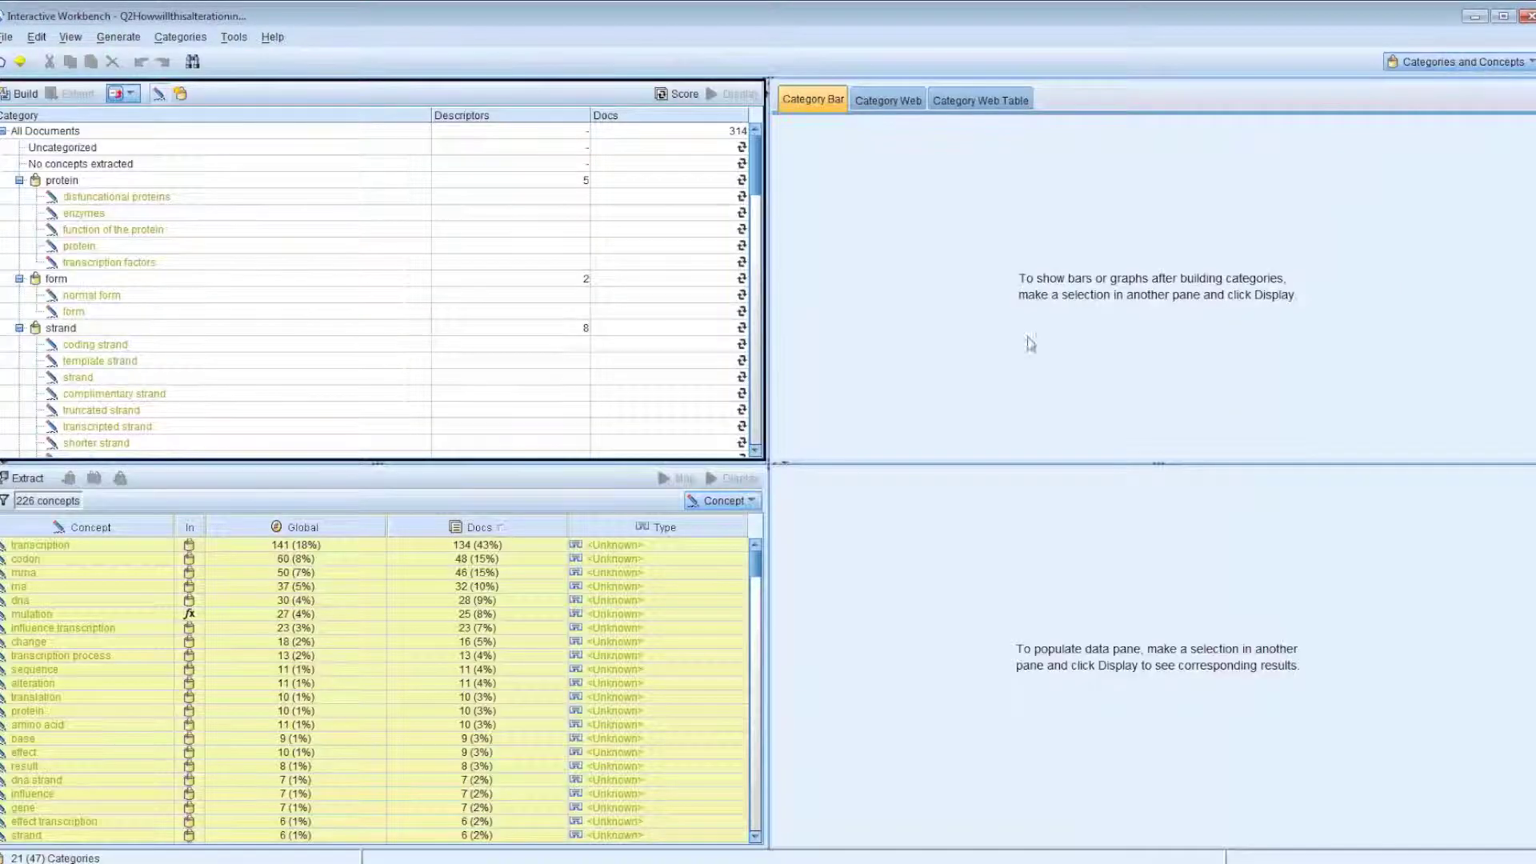
{"action": "left_click", "coordinate": [730, 562]}
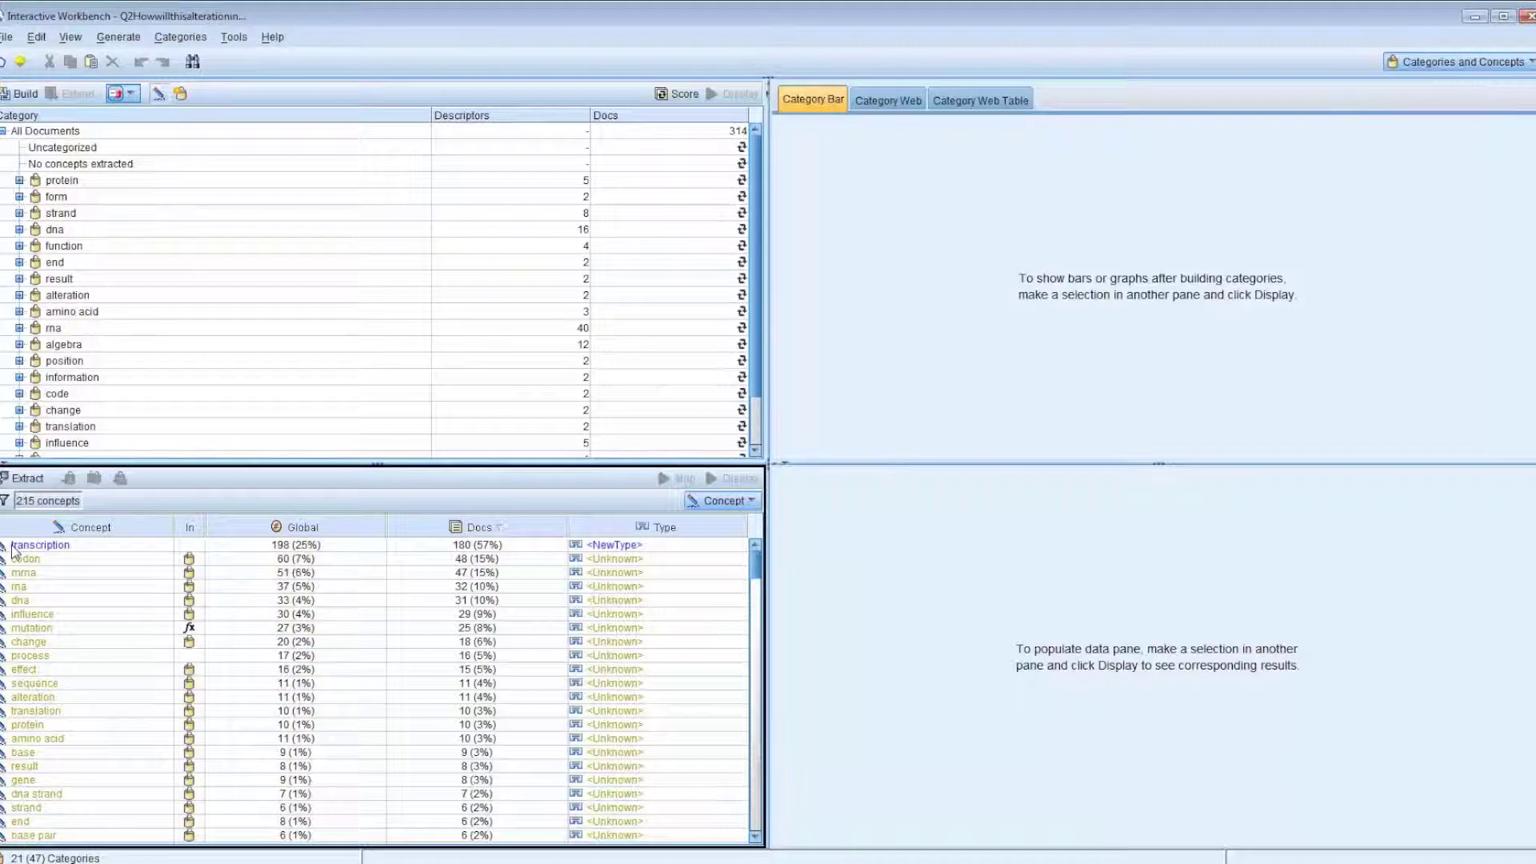
{"action": "mouse_move", "coordinate": [59, 554]}
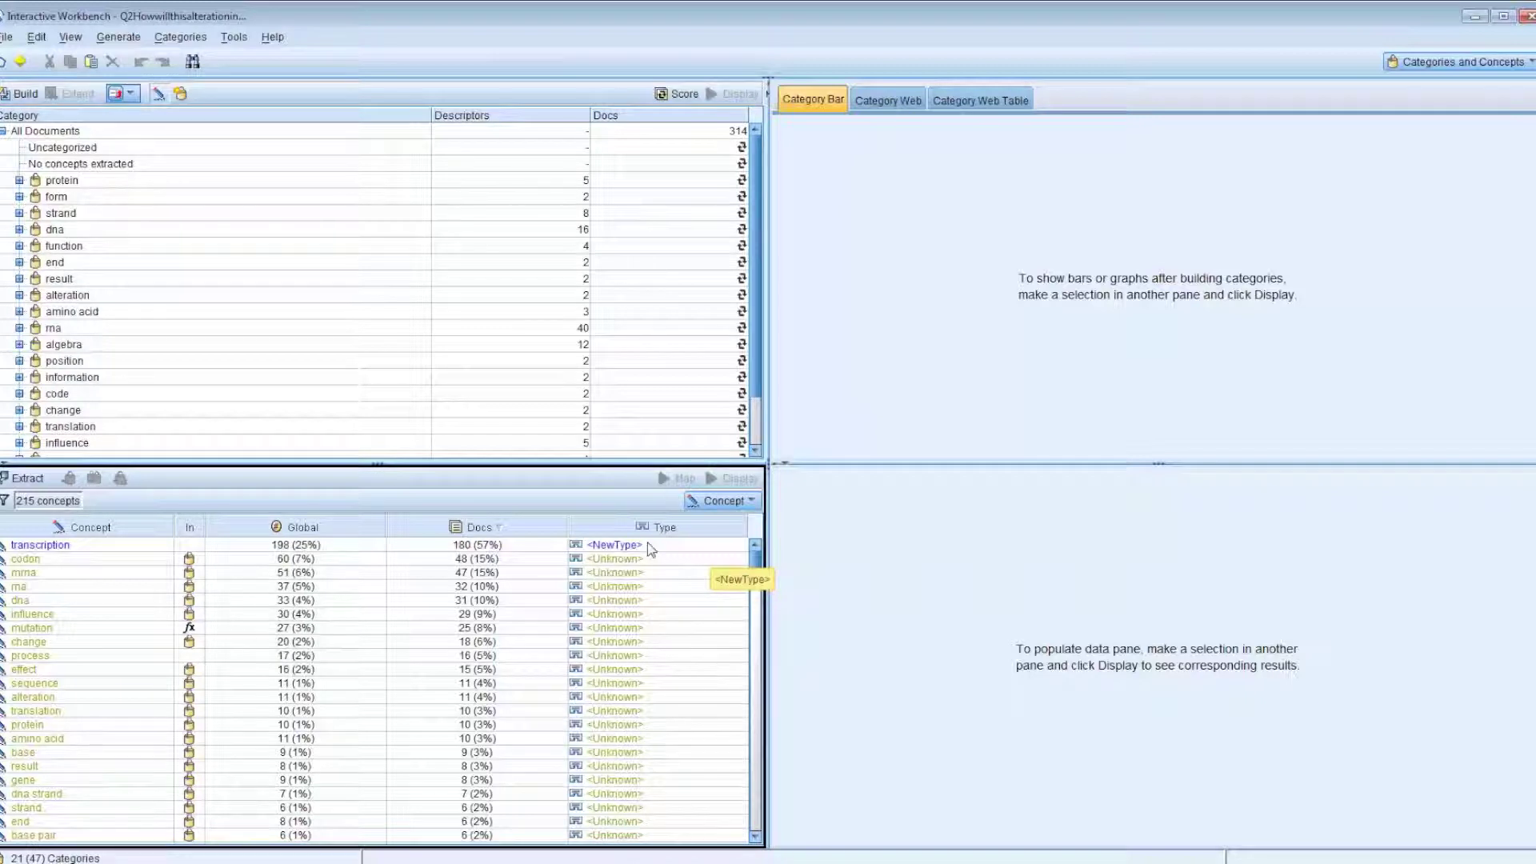
Add the term "transcribe" to the Test Library in the Resource Editor.
{"action": "left_click", "coordinate": [1501, 64]}
{"action": "left_click", "coordinate": [1468, 128]}
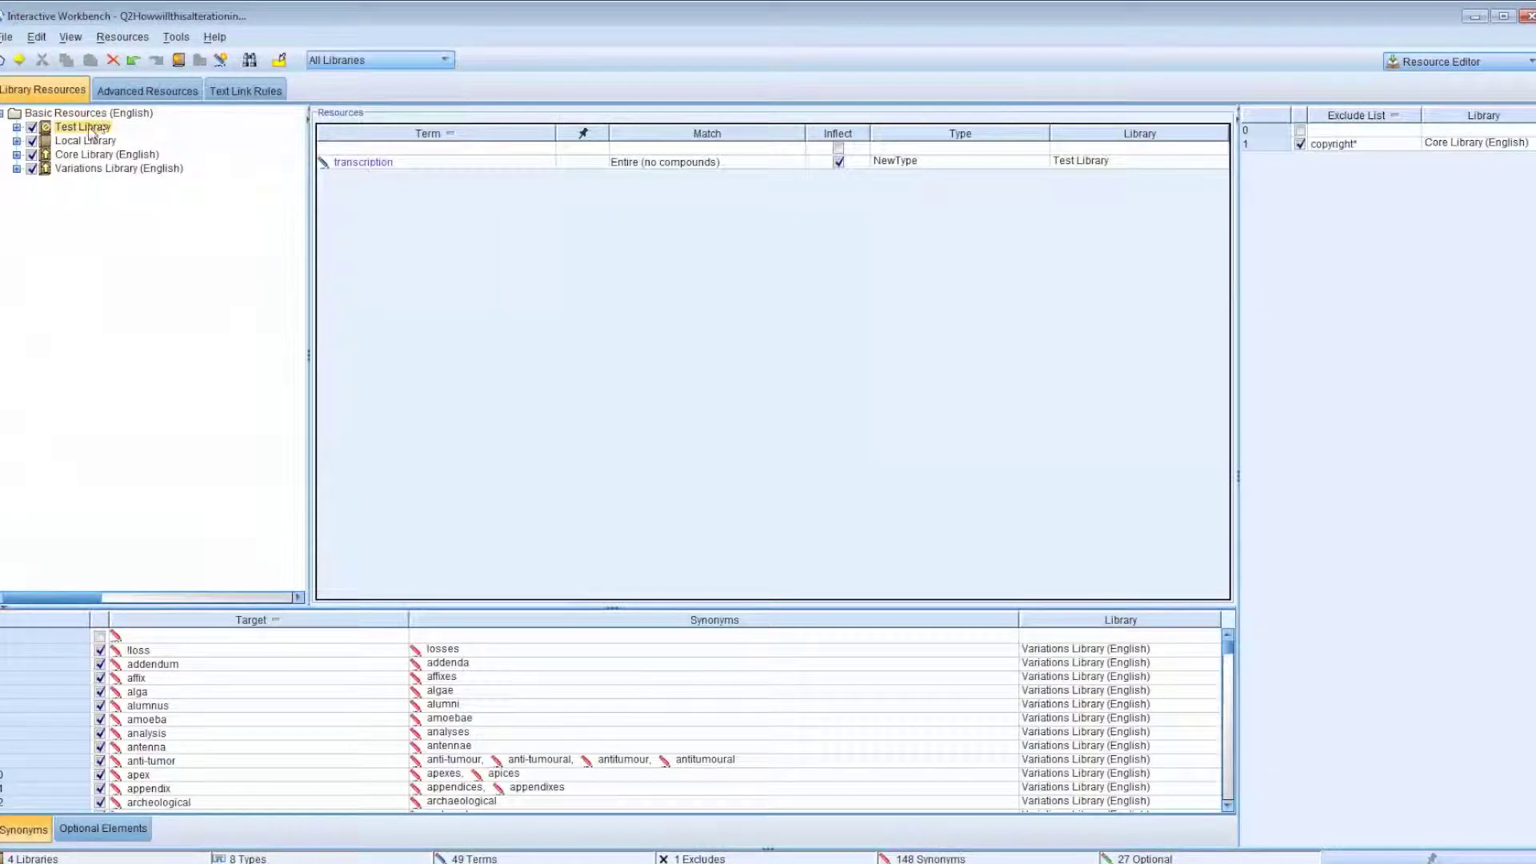
{"action": "left_click", "coordinate": [376, 150]}
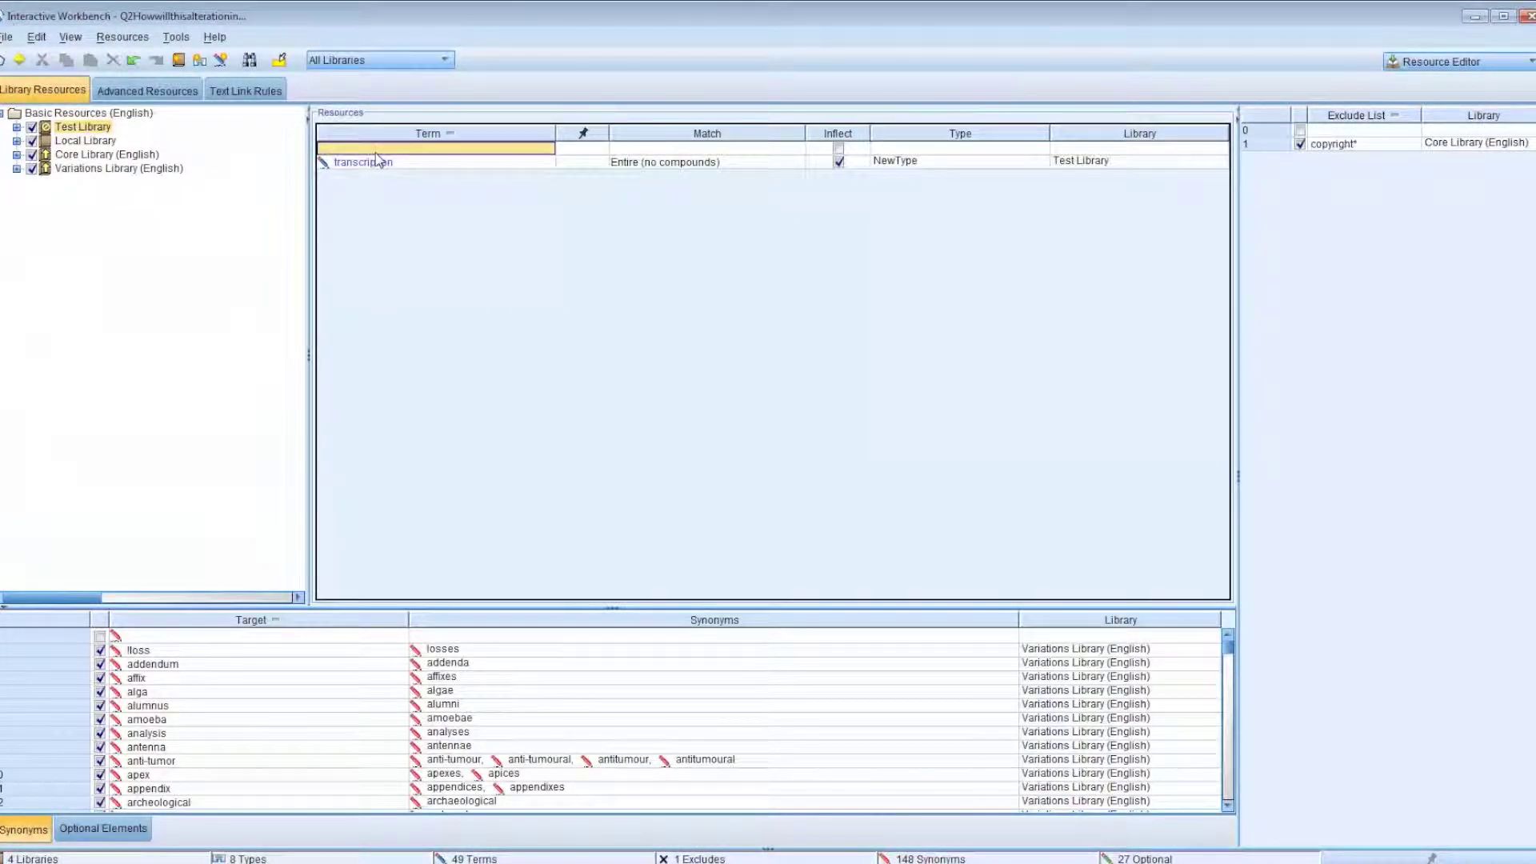
{"action": "left_click", "coordinate": [377, 150]}
{"action": "type", "text": "transcribe"}
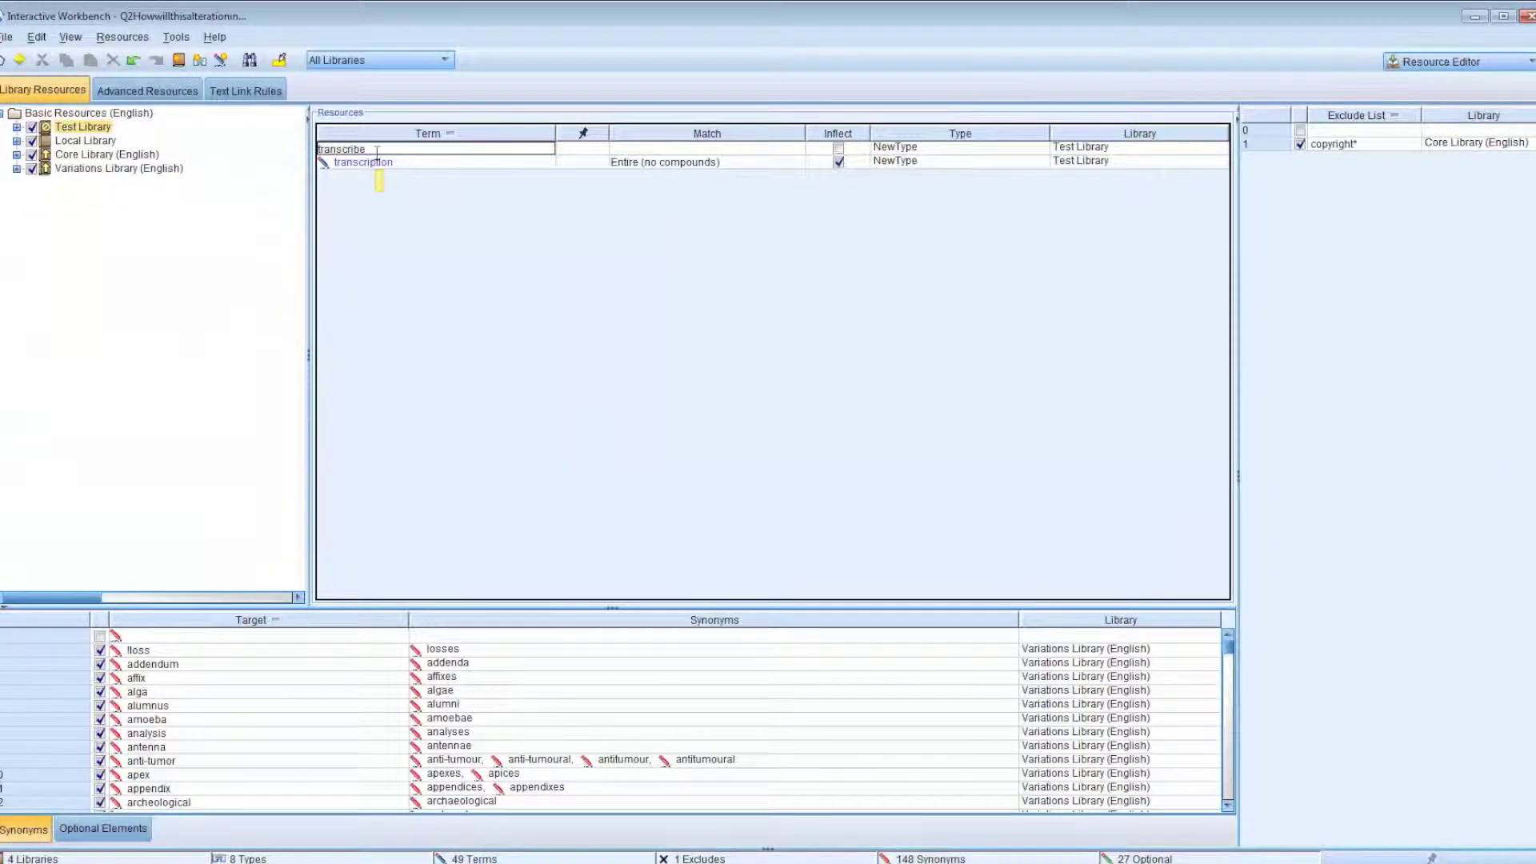
{"action": "left_click", "coordinate": [621, 151]}
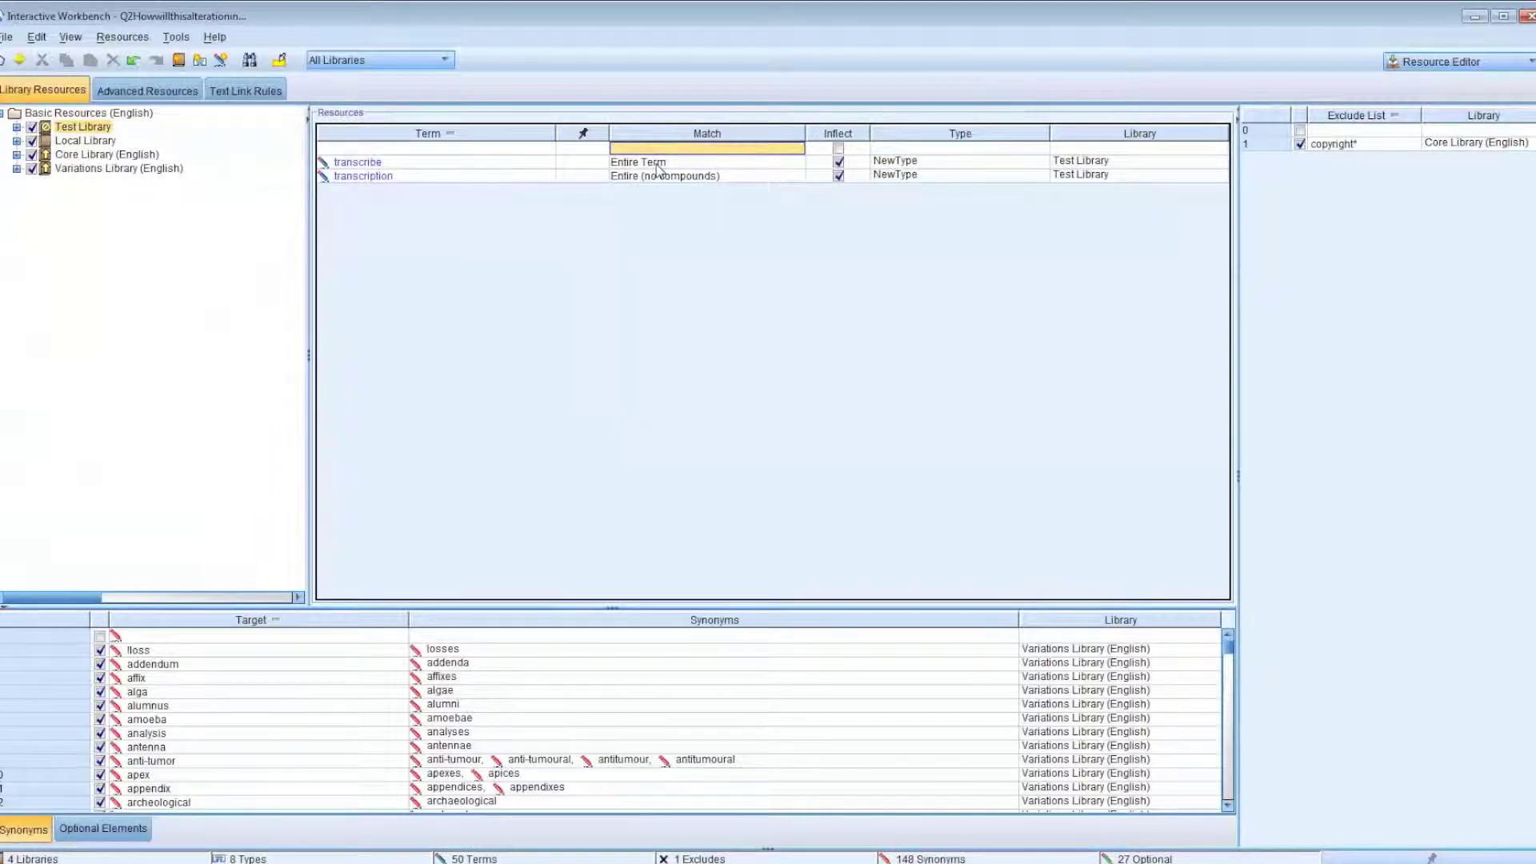
Set the match option of "transcribe" to Entire (no compounds), and toggle its Inflect option off and back on.
{"action": "left_click", "coordinate": [666, 164]}
{"action": "left_click", "coordinate": [665, 164]}
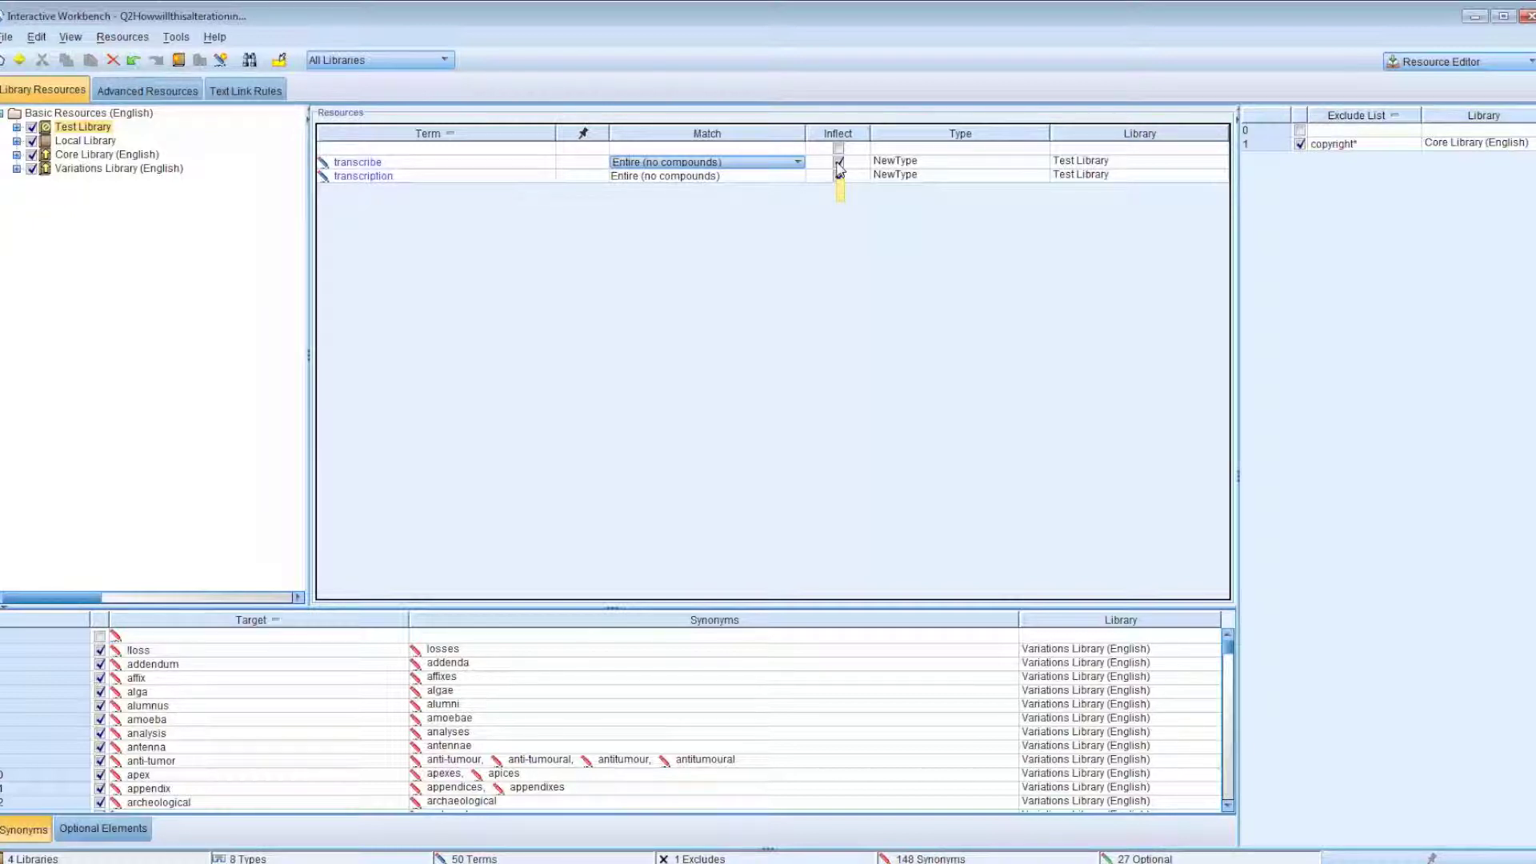
{"action": "left_click", "coordinate": [838, 163]}
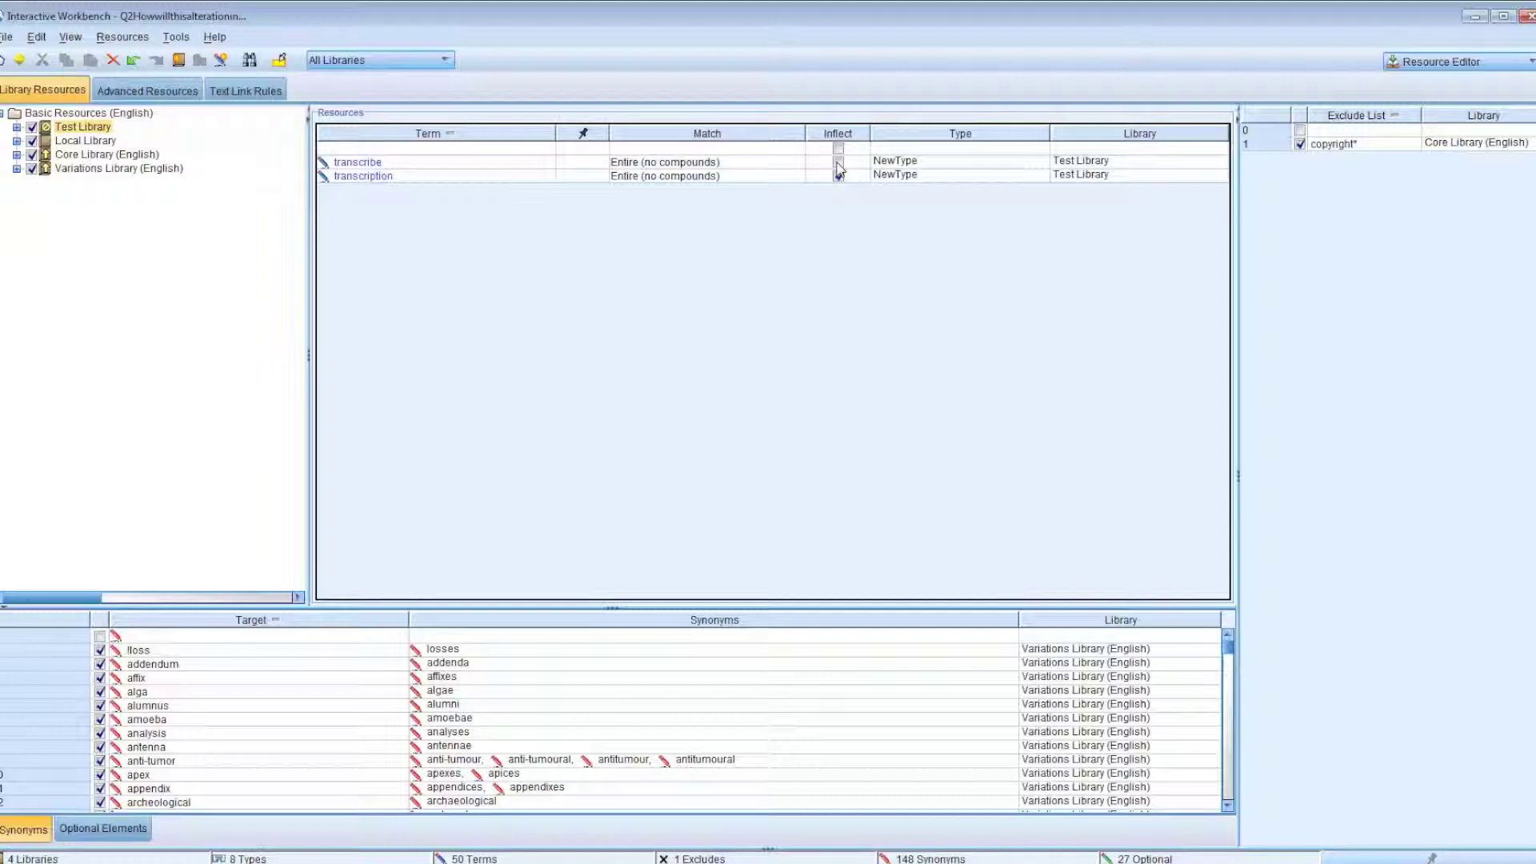
{"action": "left_click", "coordinate": [839, 164]}
Re-extract the concepts in the Categories and Concepts view to apply the "transcribe" term.
{"action": "left_click", "coordinate": [1512, 68]}
{"action": "left_click", "coordinate": [1440, 77]}
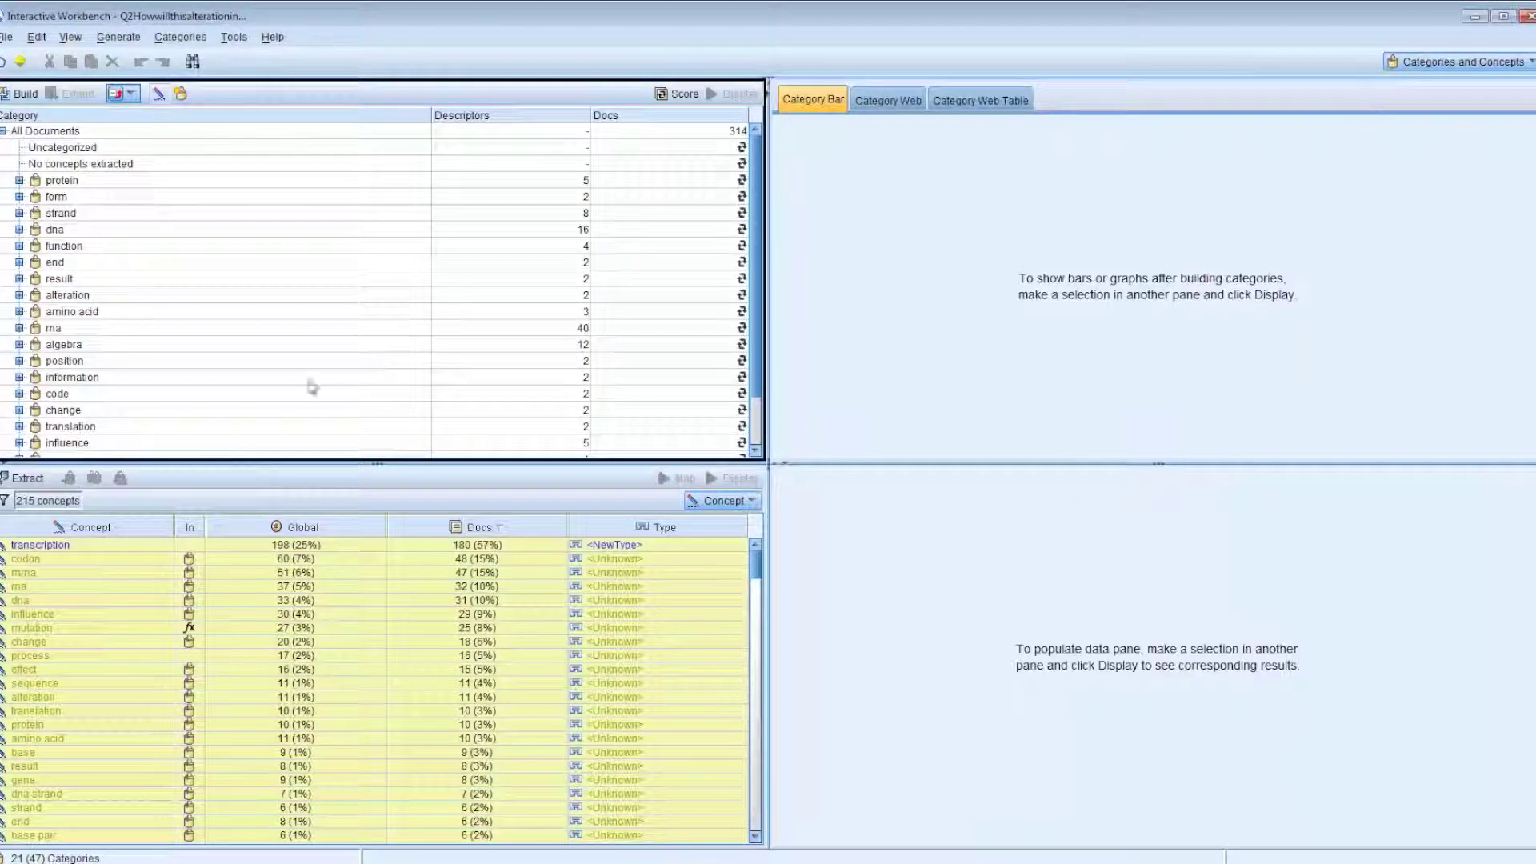
{"action": "left_click", "coordinate": [27, 478]}
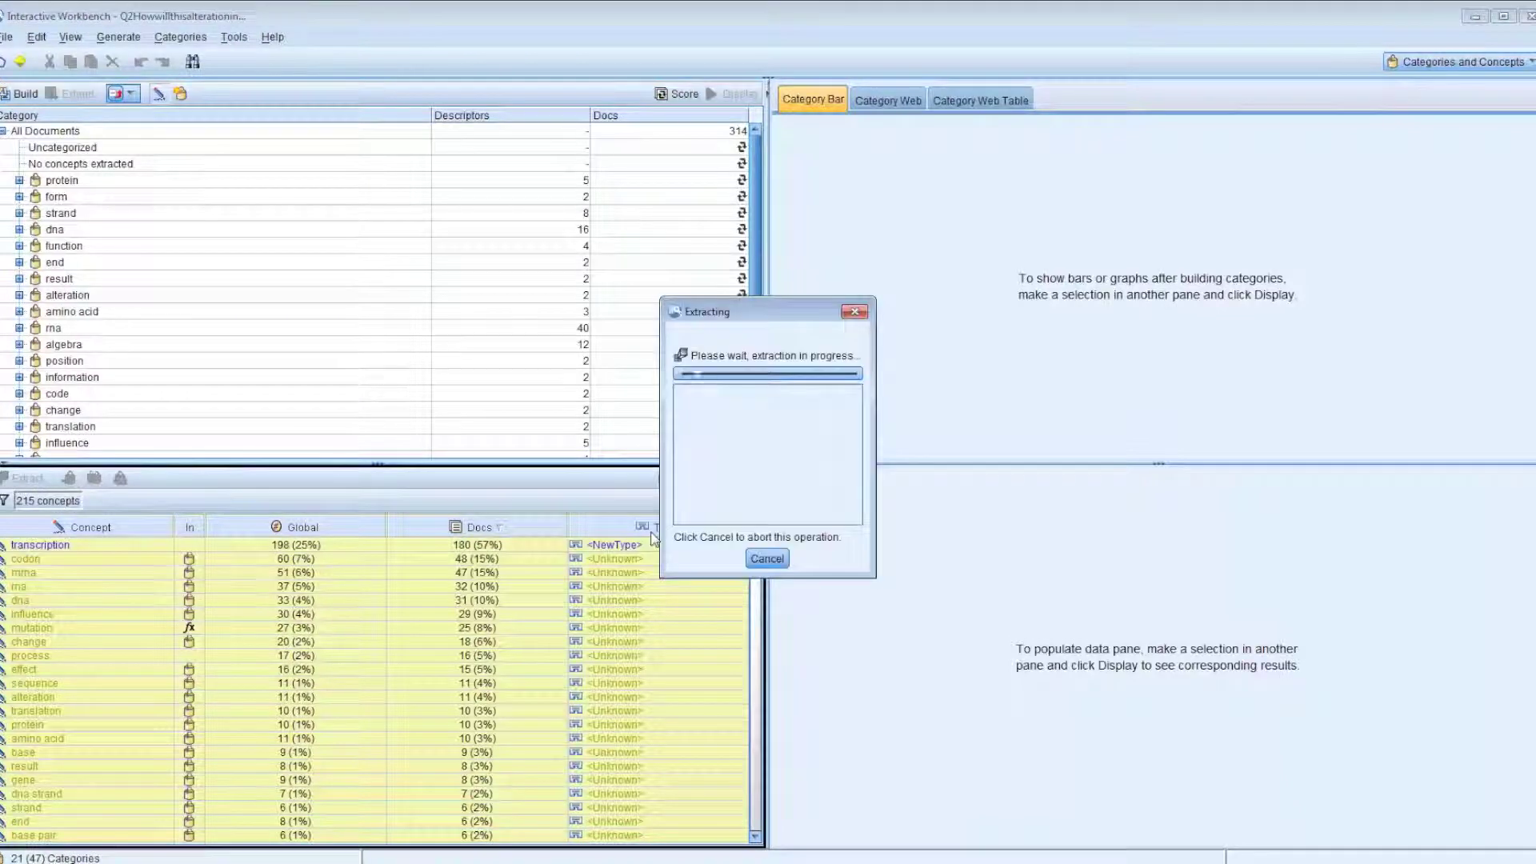